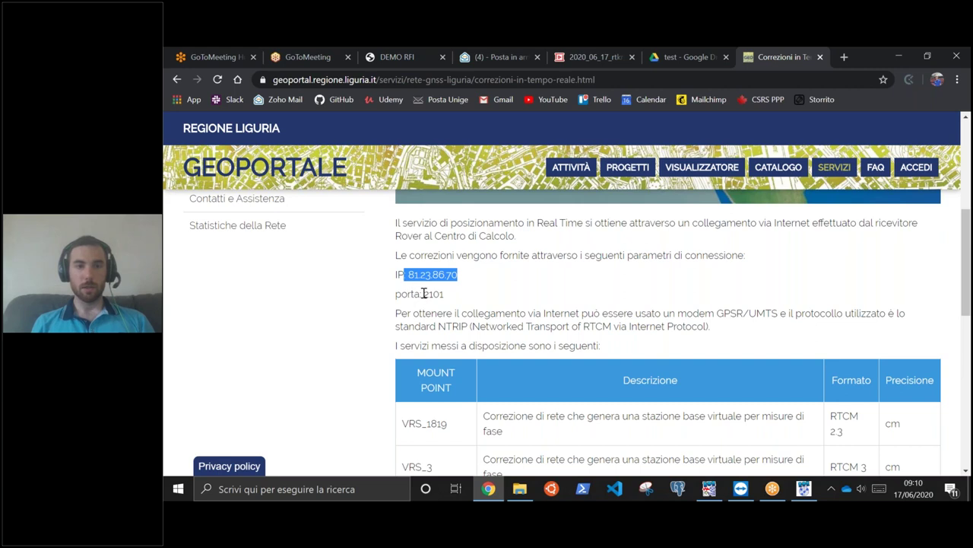
Review the real-time correction service's connection port and the table of available mount points on the Geoportale page
drag(424, 295, 454, 299)
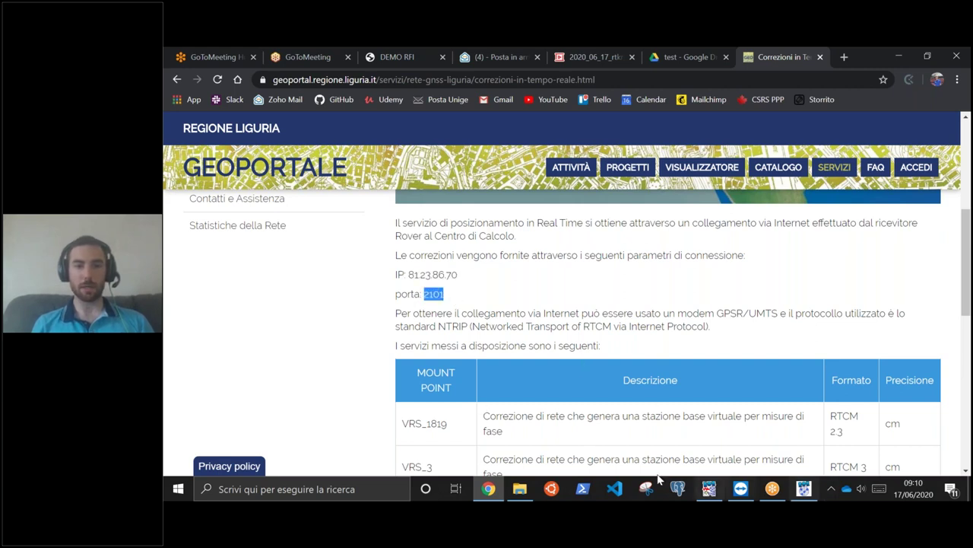
scroll(516, 407, down, 3)
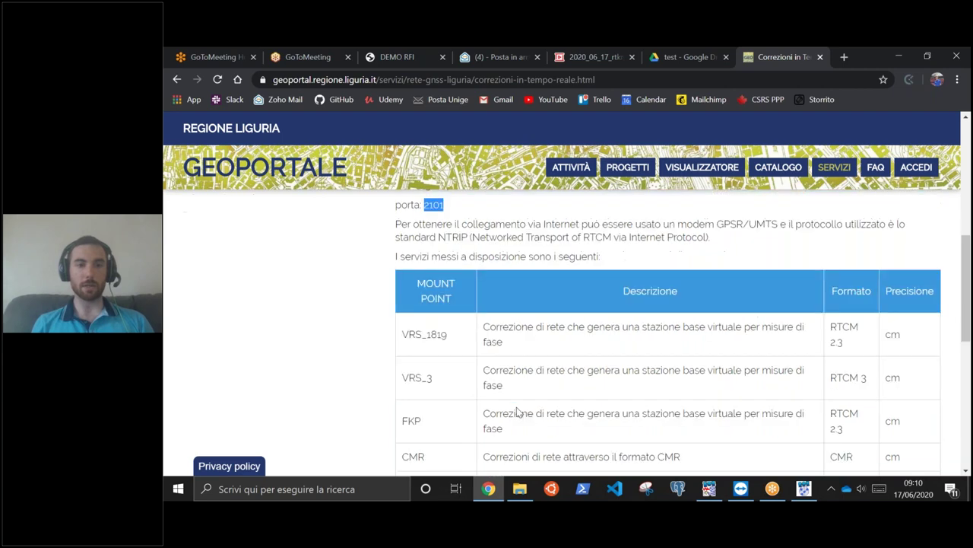
scroll(517, 407, down, 1)
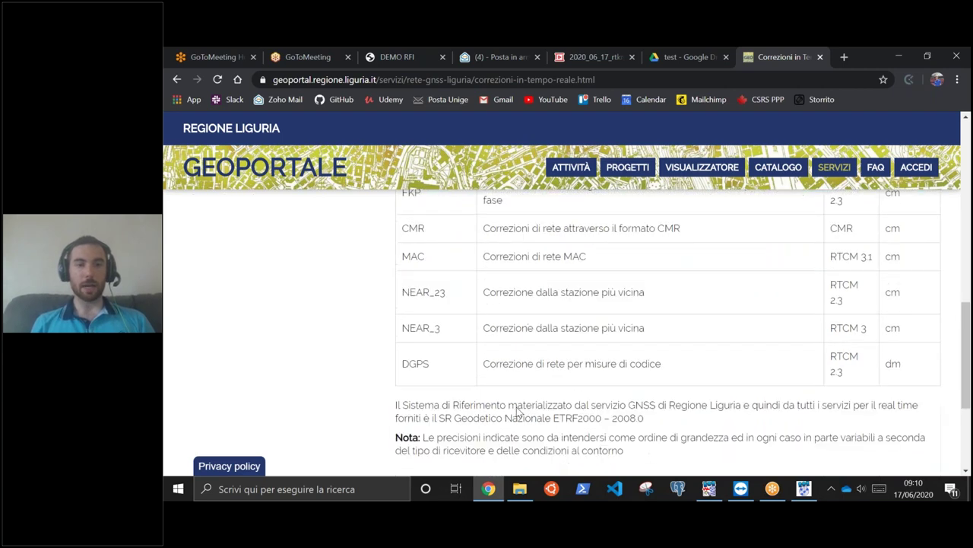
scroll(668, 327, up, 1)
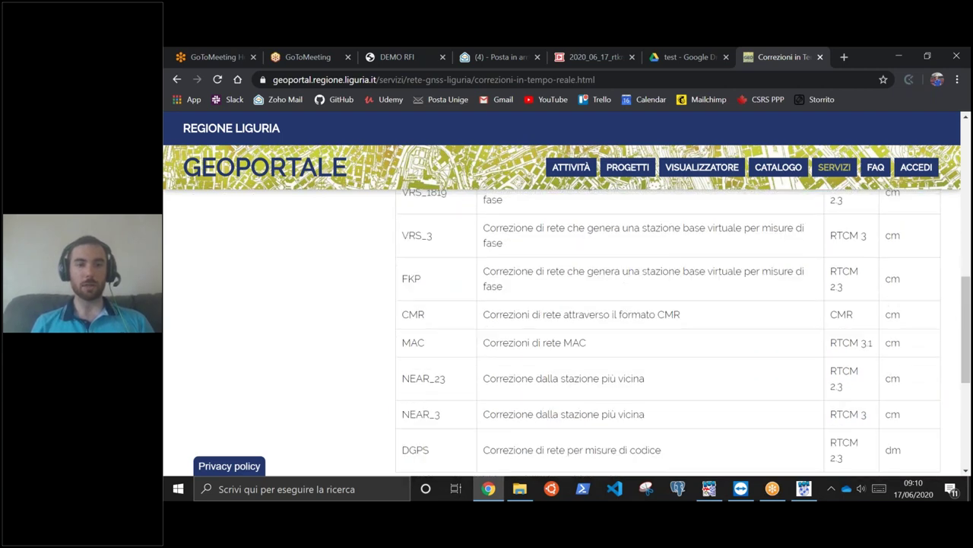
scroll(667, 327, up, 1)
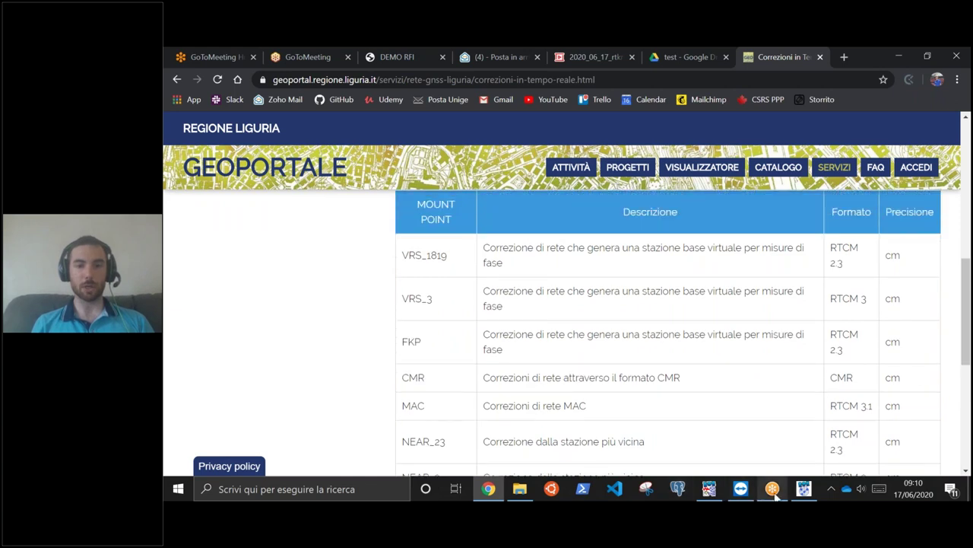
Switch to RTKNAVI and browse the mountpoints offered by caster 81.23.86.70:2101 in the Ntrip Browser
click(804, 491)
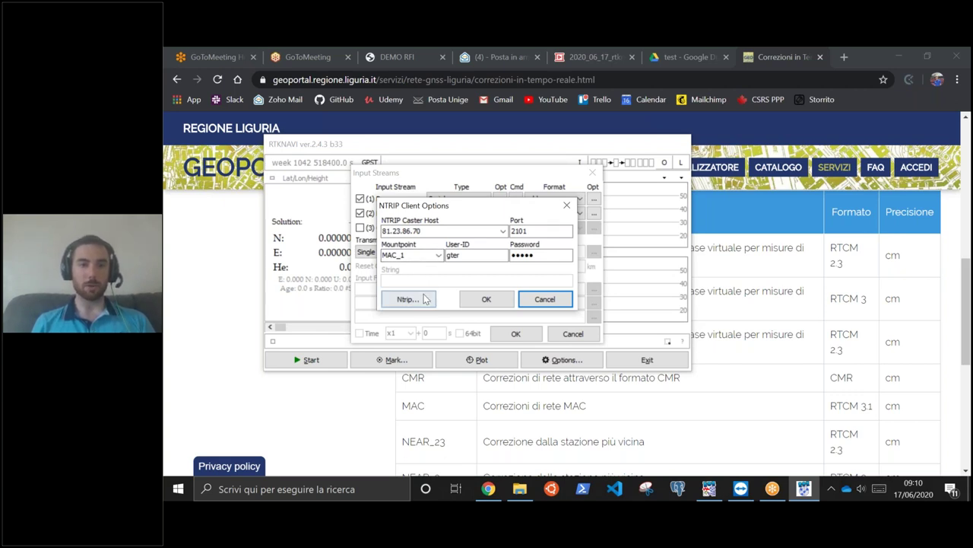
click(411, 300)
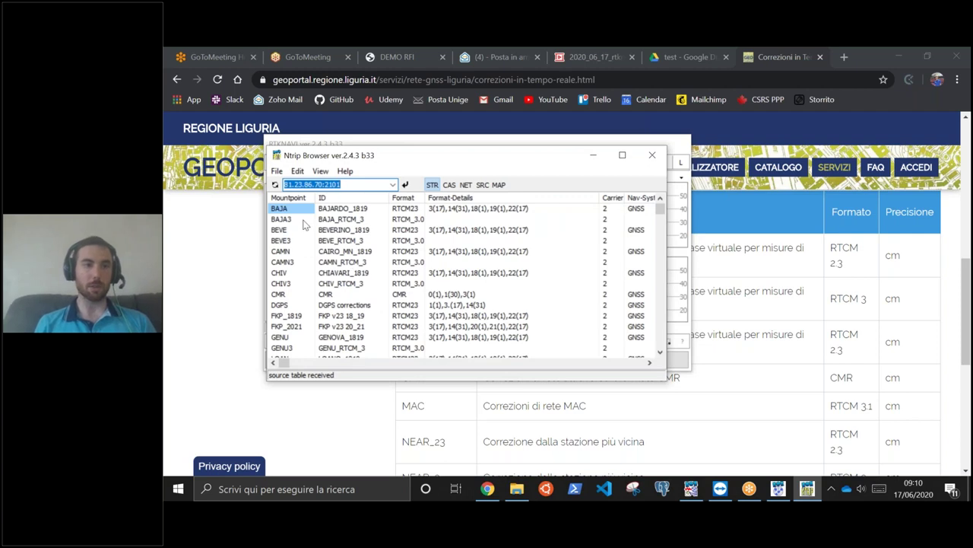
key(Down)
key(Down)
key(Down)
key(Down)
key(Down)
key(Down)
key(Down)
key(Down)
key(Down)
key(Down)
key(Down)
key(Down)
key(Down)
key(Down)
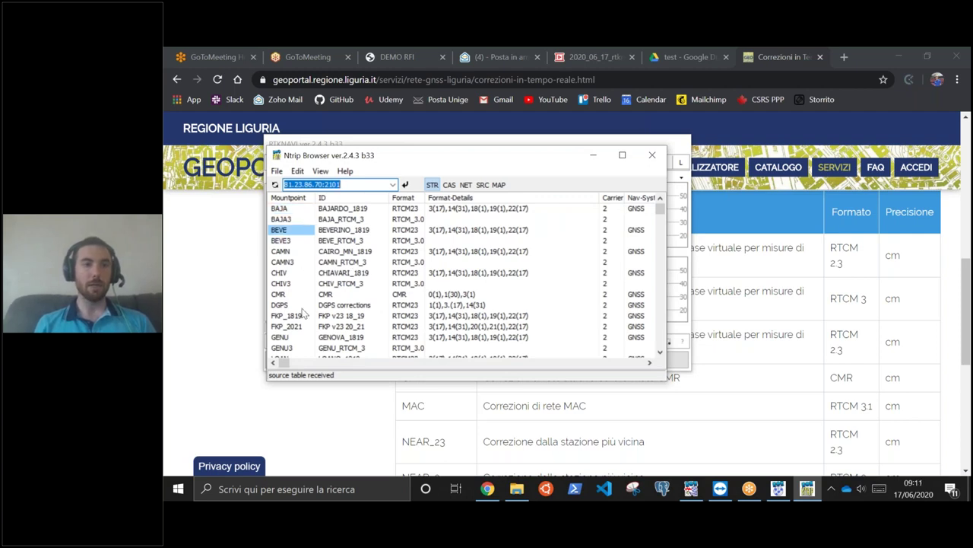
key(Down)
key(Down)
key(Down)
key(Down)
key(Down)
key(Down)
key(Down)
key(Down)
key(Down)
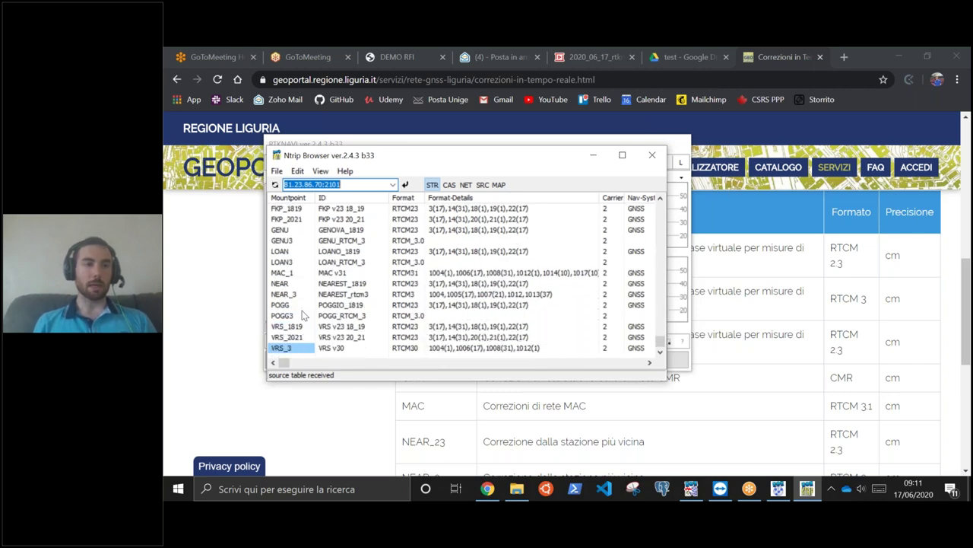
Examine the MAC_1 mountpoint's format details with that column widened, then minimize the Ntrip Browser and accept the NTRIP client options
key(Up)
key(Up)
key(Up)
key(Up)
key(Up)
key(Up)
key(Up)
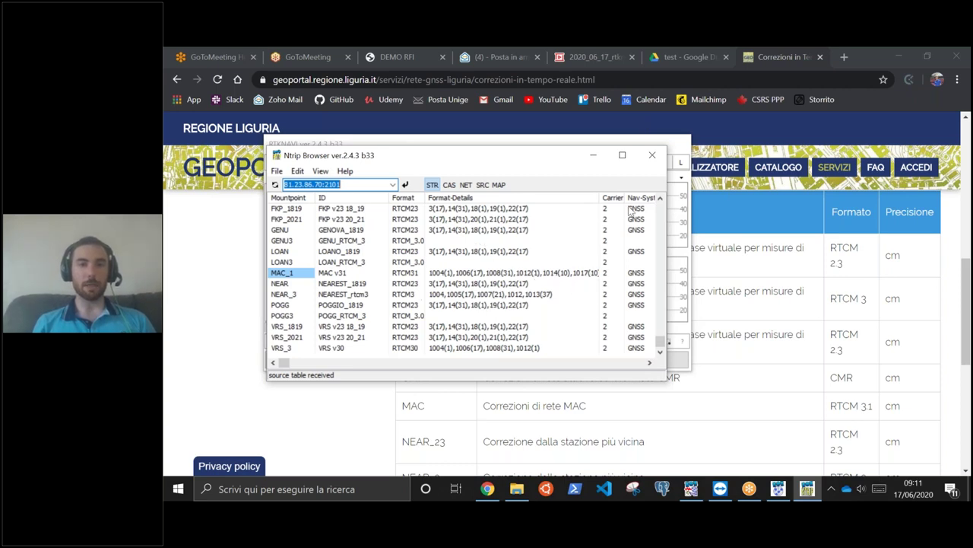
drag(599, 197, 618, 197)
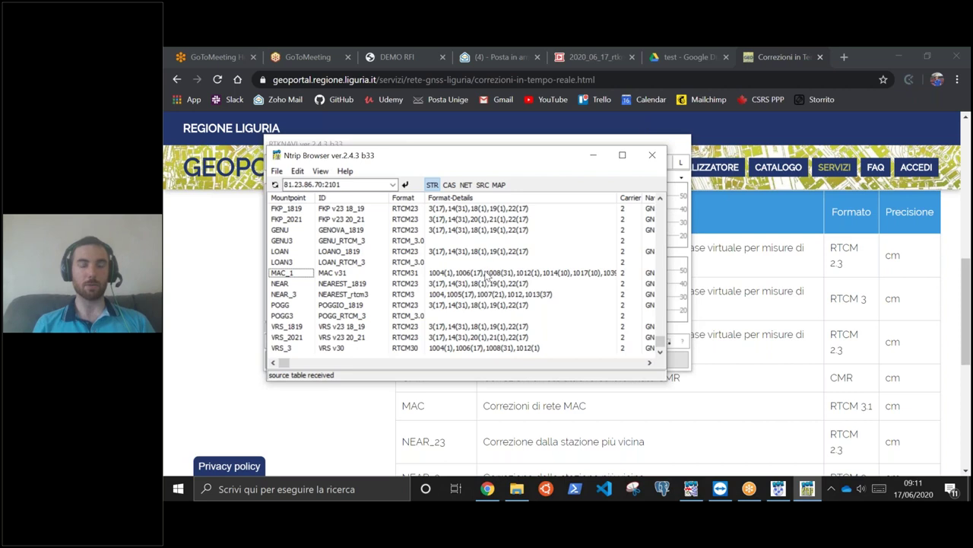
click(596, 157)
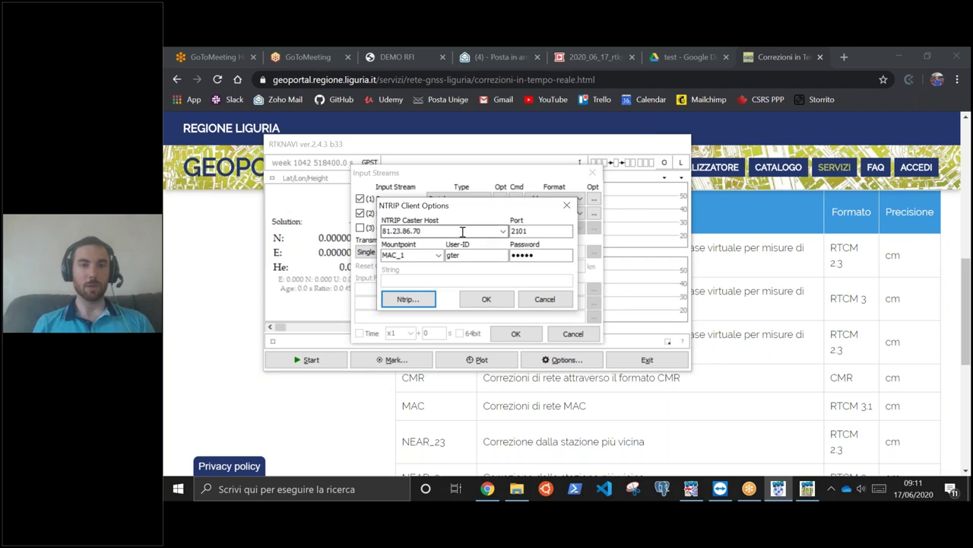
click(487, 299)
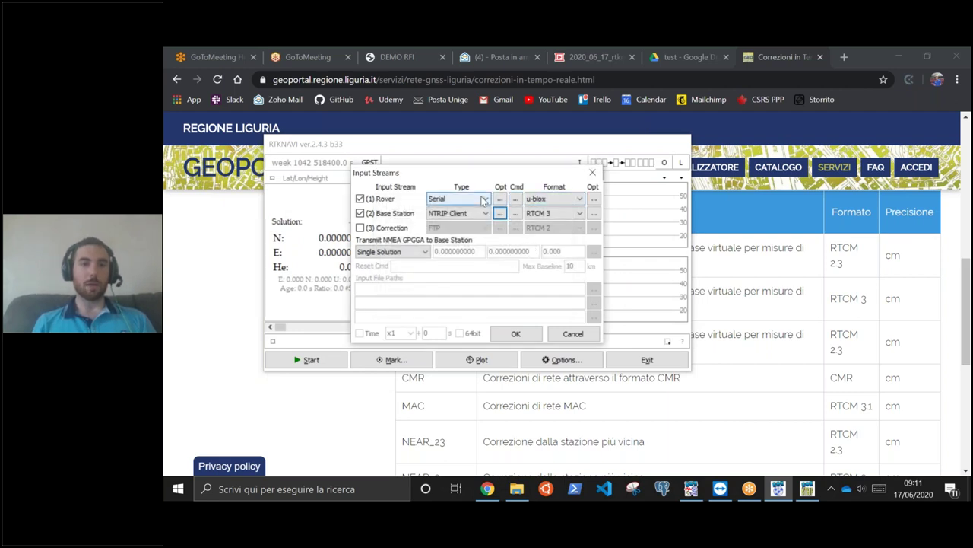
Choose u-blox as the rover stream's format and check the base station's NTRIP Client type and RTCM 3 format
click(565, 201)
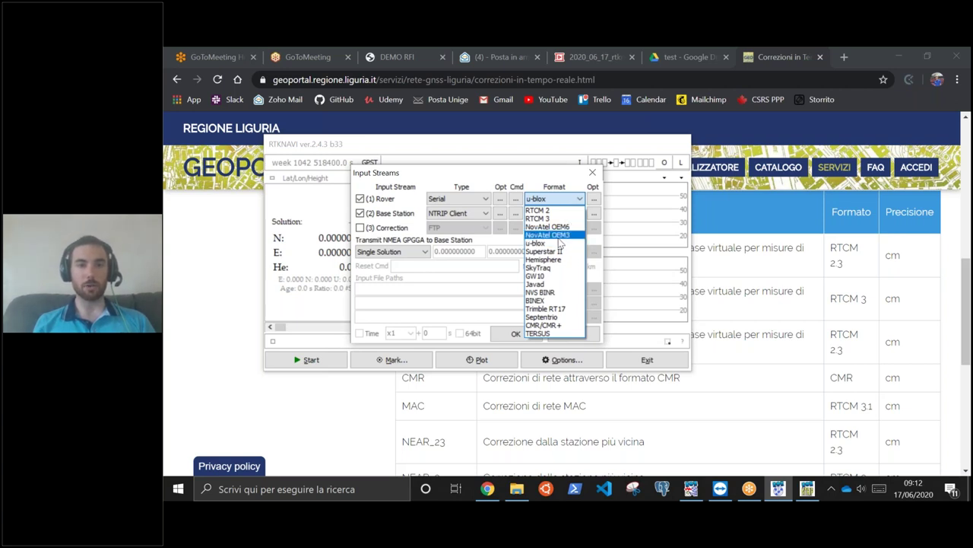
click(557, 243)
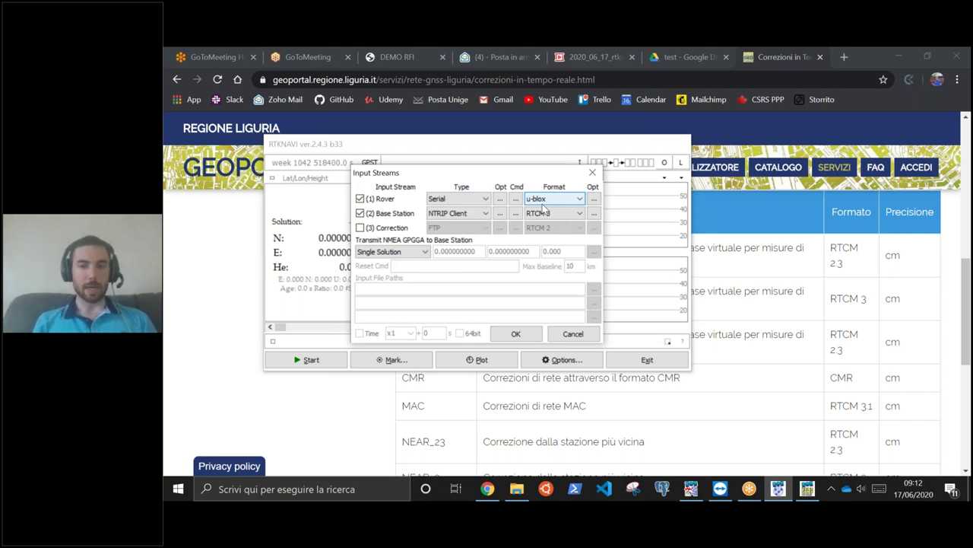
click(544, 213)
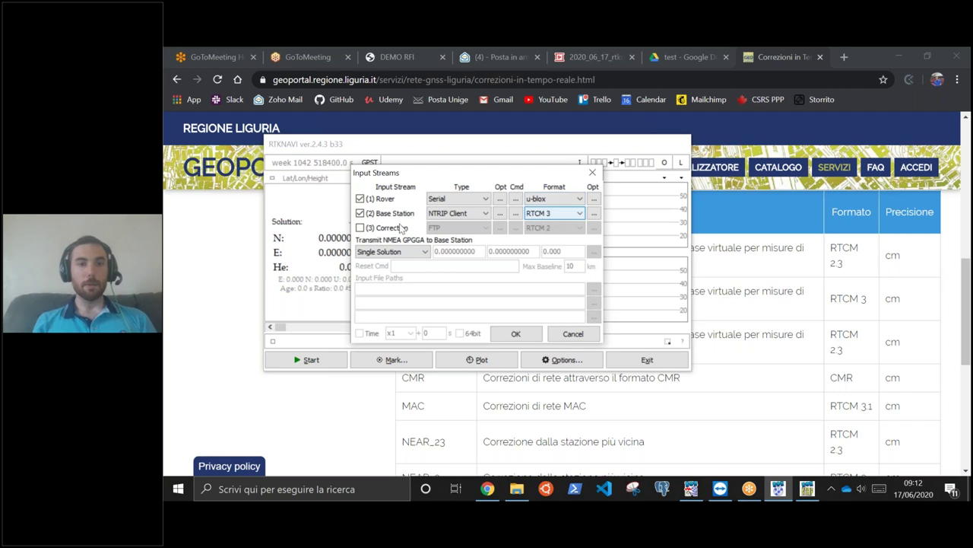
click(460, 213)
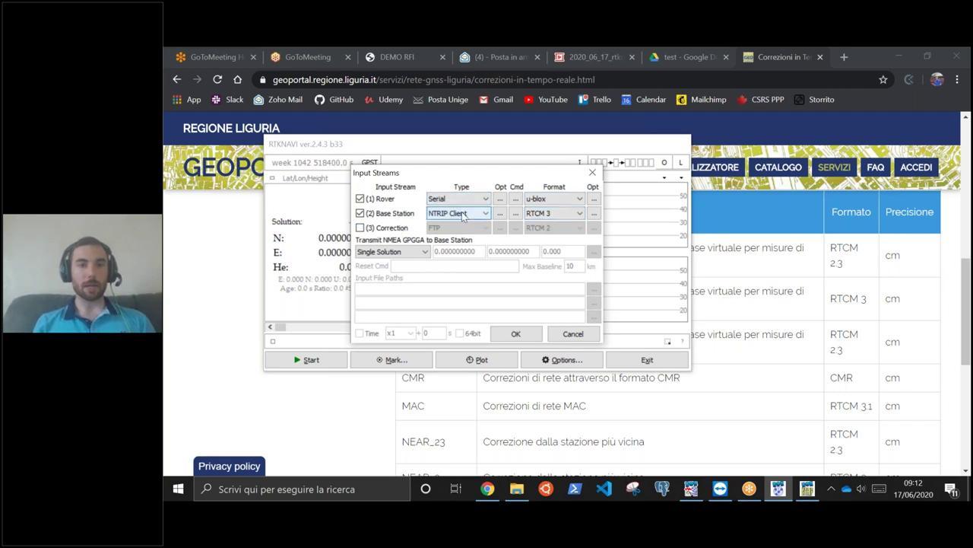
click(547, 216)
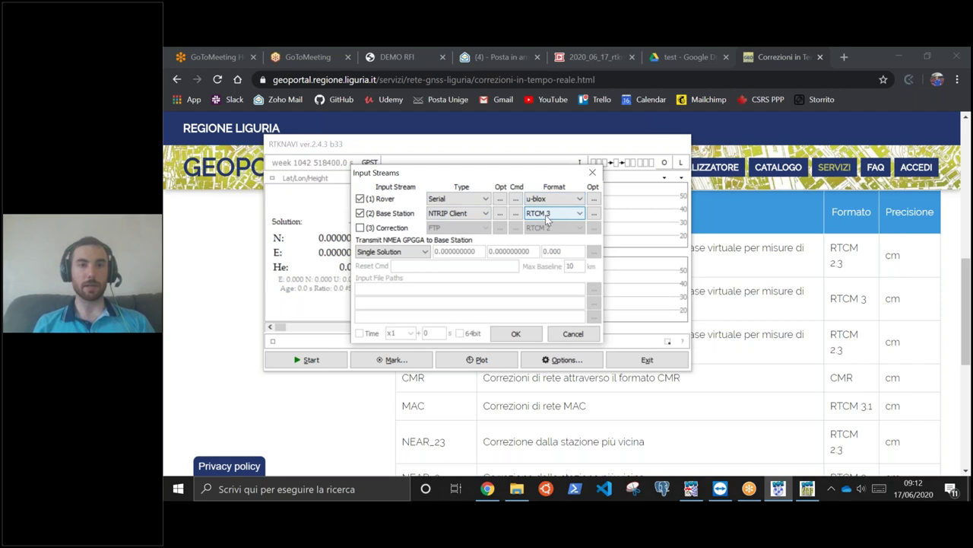
click(499, 215)
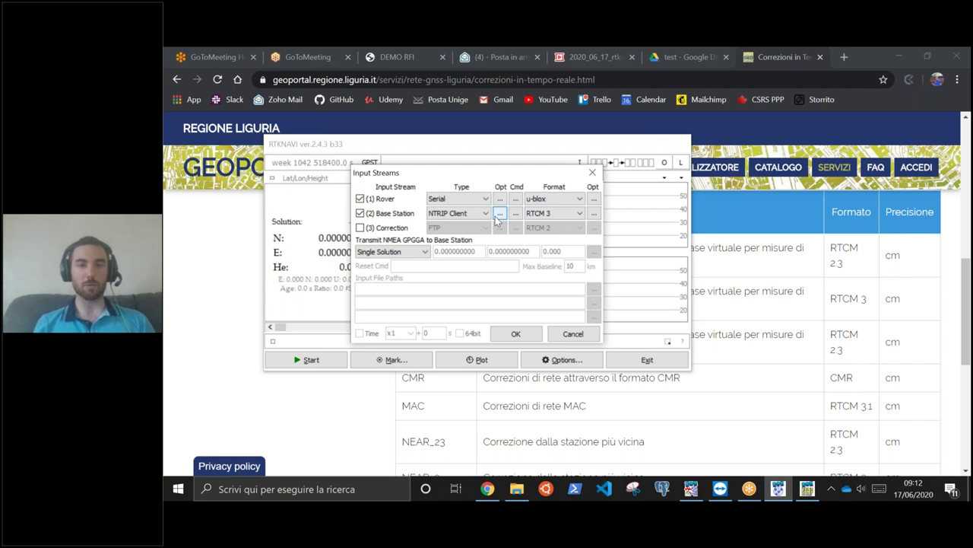
Set the NMEA GPGGA transmission to the base station to Single Solution and accept the input streams
click(419, 254)
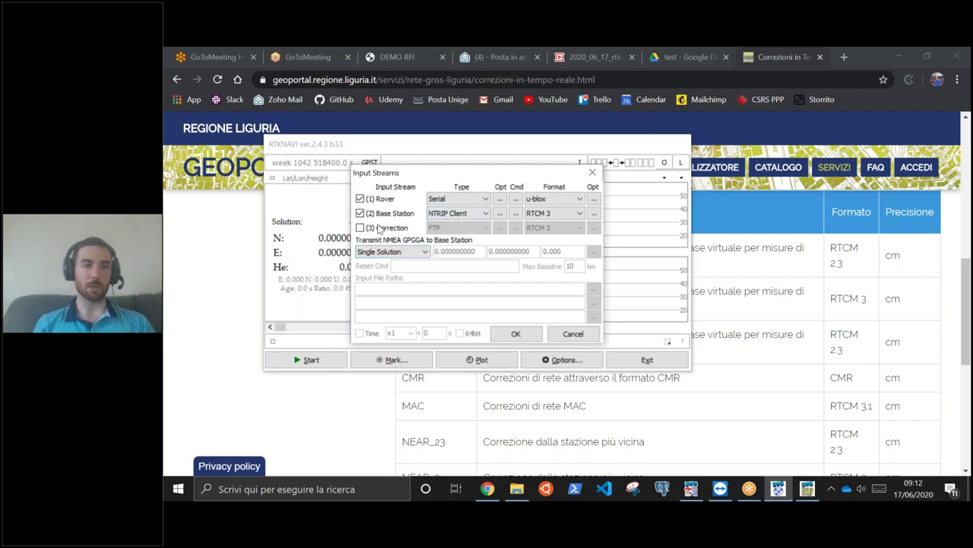
click(427, 251)
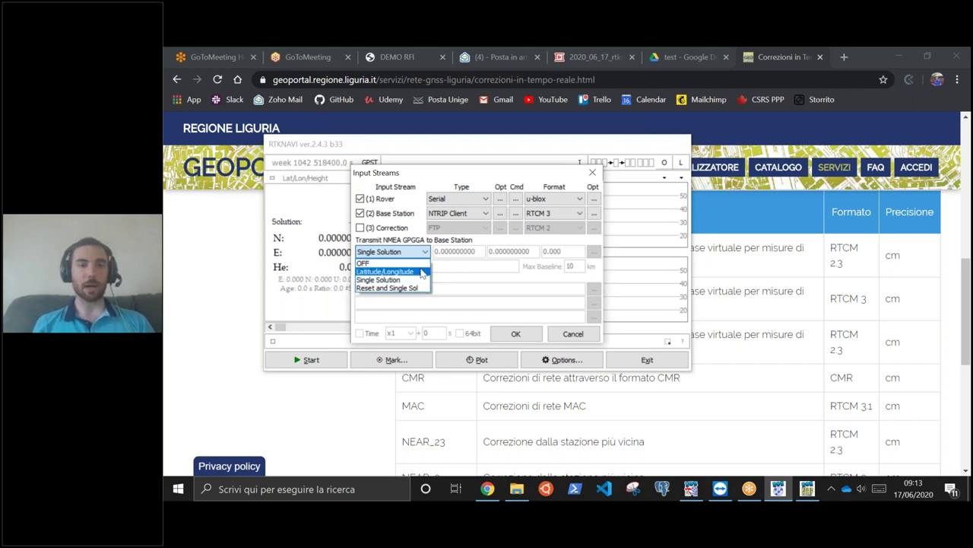
click(408, 281)
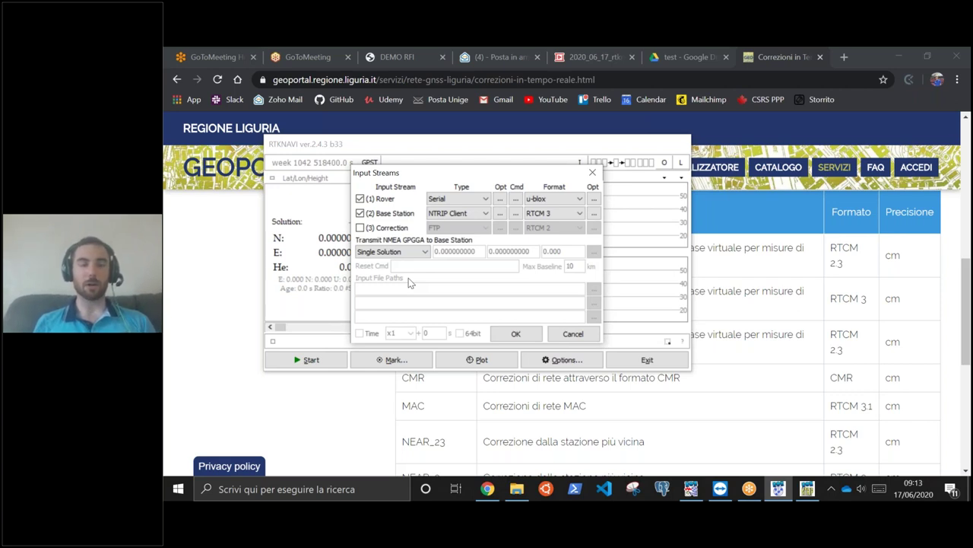
click(517, 333)
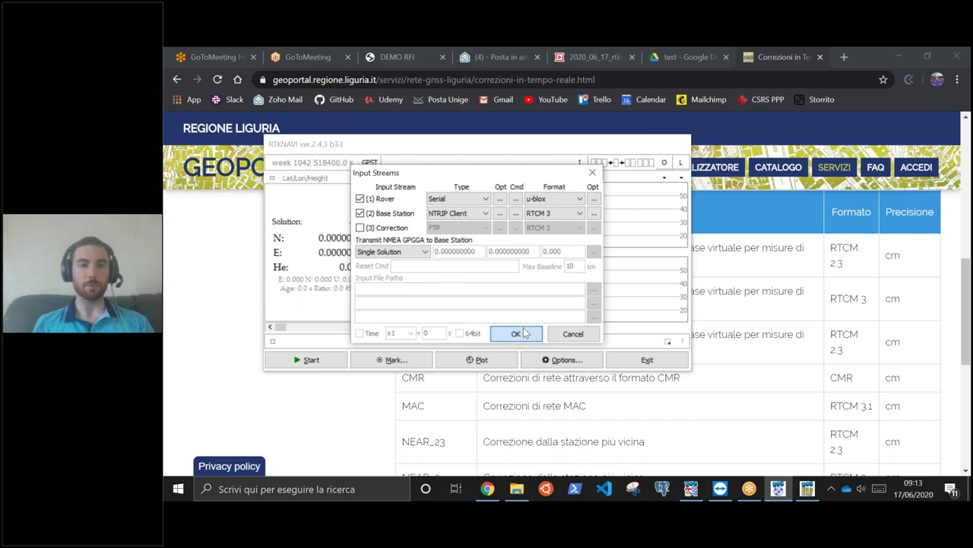
Enable the Solution 1 file output, saving it to the Desktop as prova_geobrake in NMEA0183 format
click(662, 167)
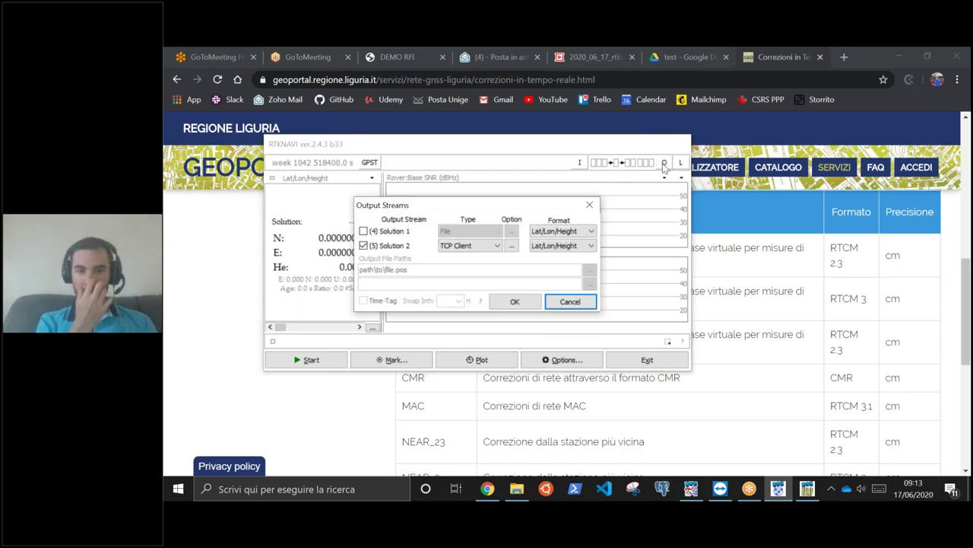
click(364, 232)
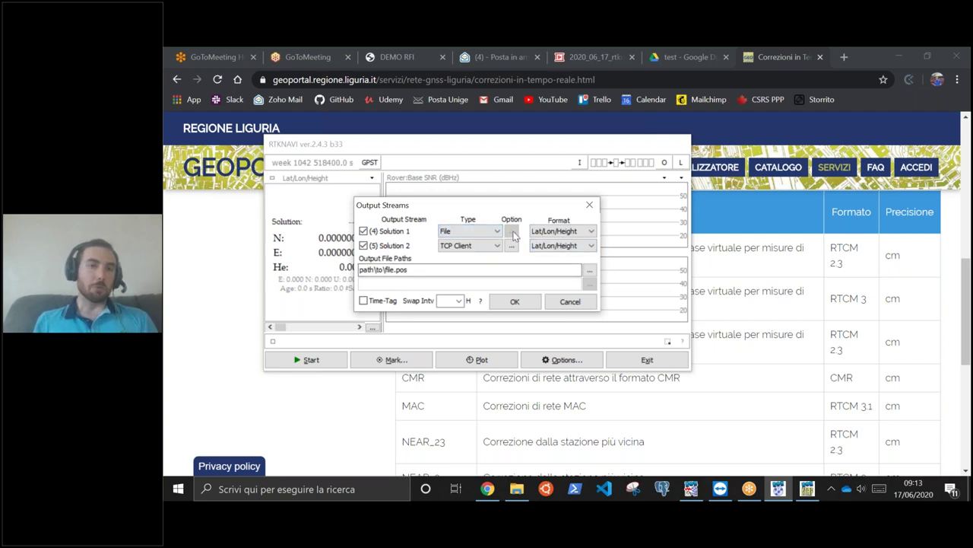
click(588, 272)
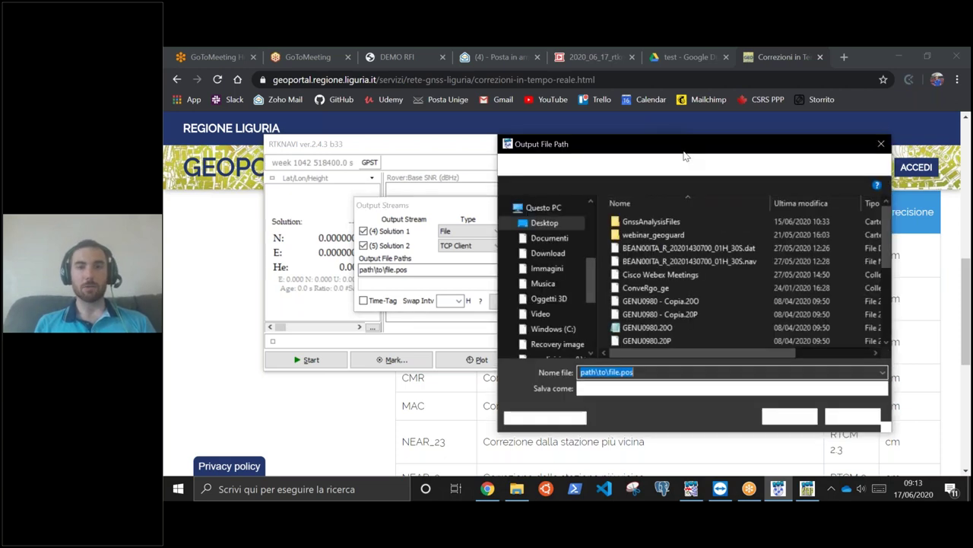
drag(678, 149, 510, 116)
drag(476, 336, 393, 338)
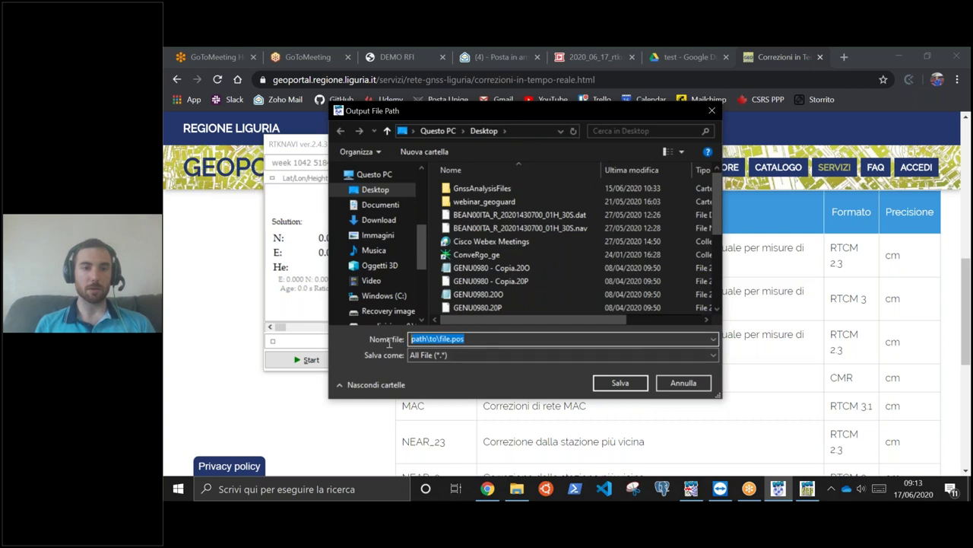
text(prova_geobrake)
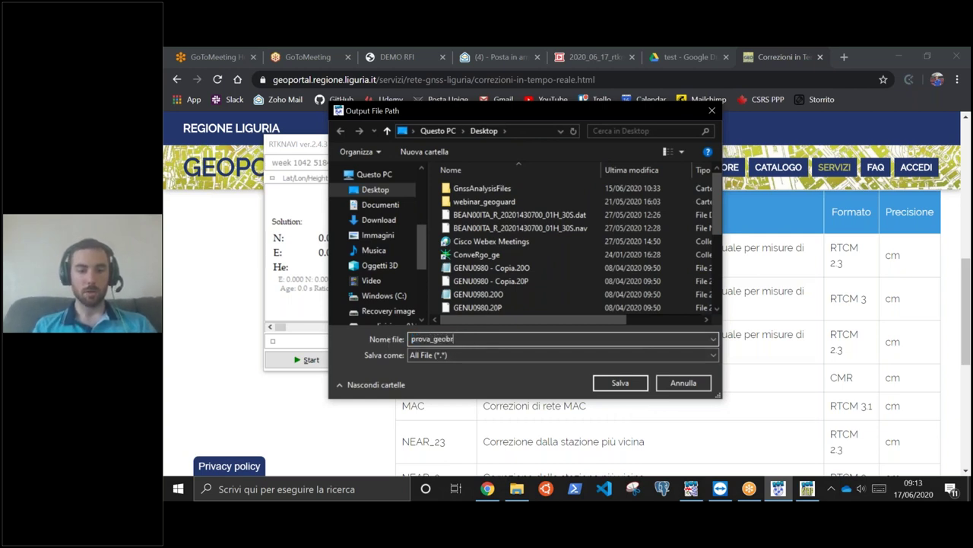
click(620, 383)
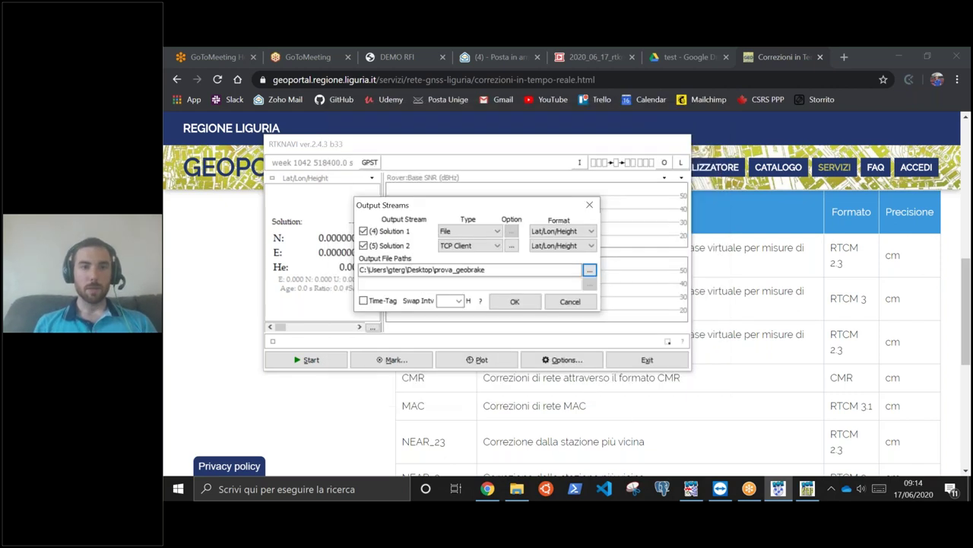
click(592, 232)
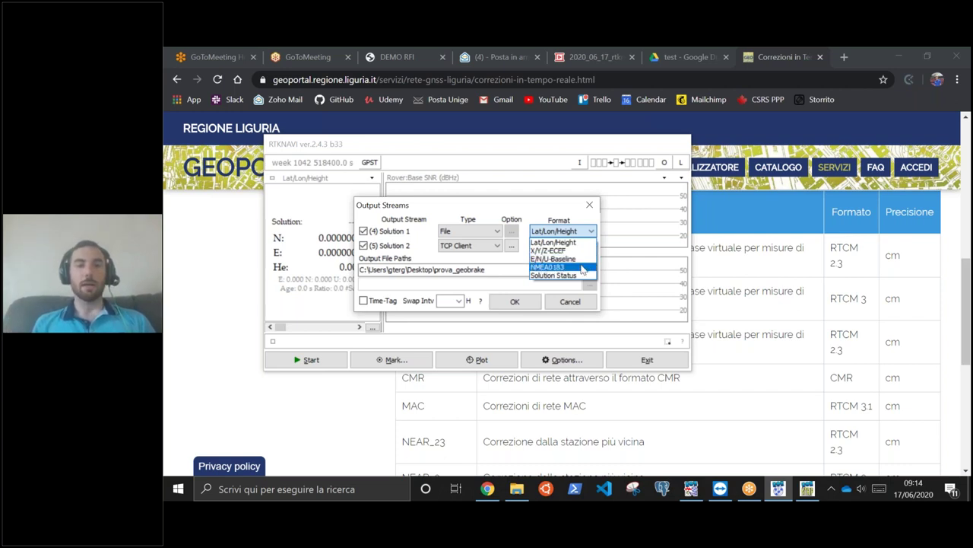
click(583, 268)
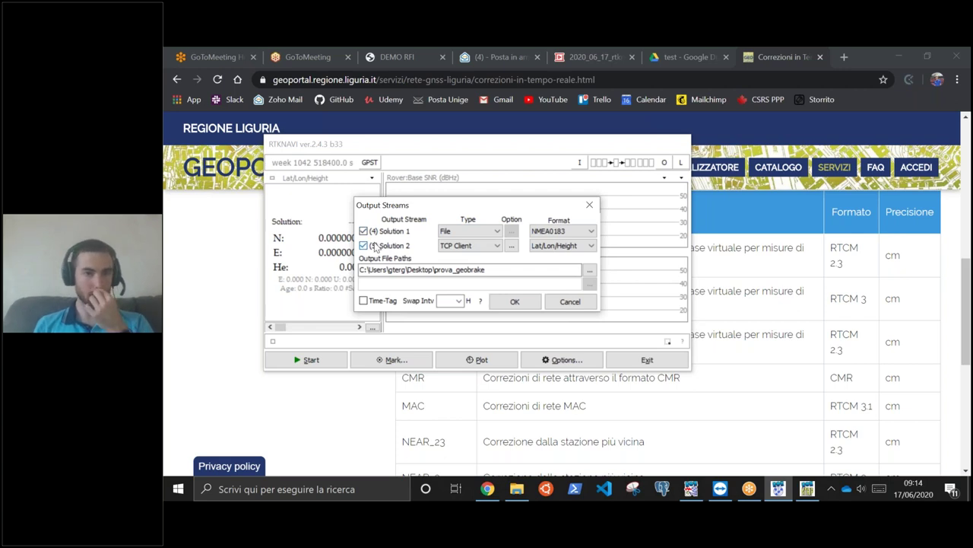
Check the Solution 2 TCP Client options, server gishosting.gter.it and port 15200, and accept them along with the output streams
click(512, 246)
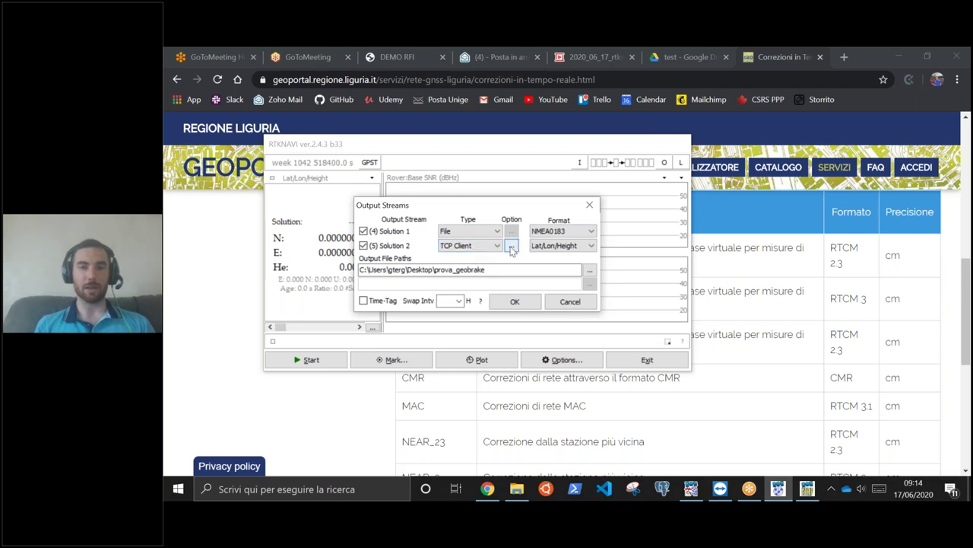
click(512, 247)
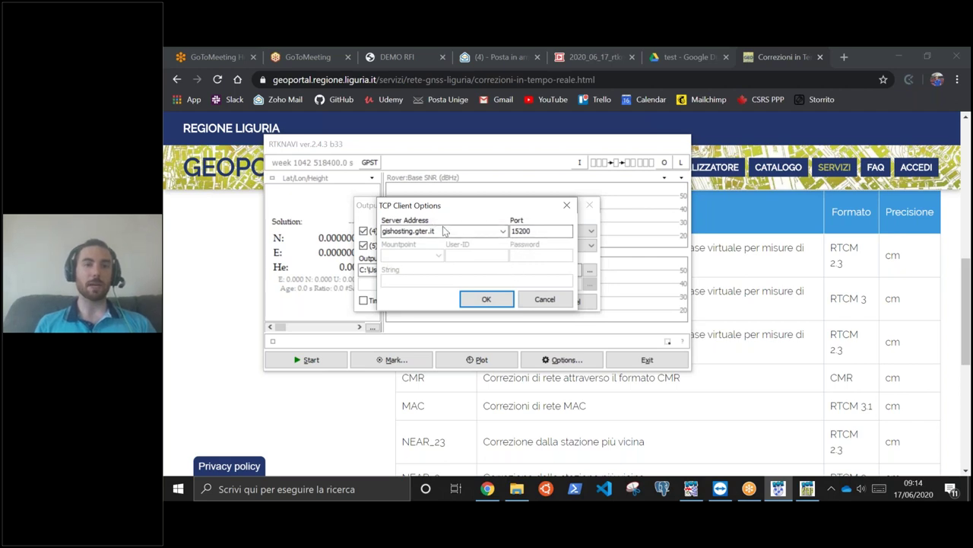
click(556, 232)
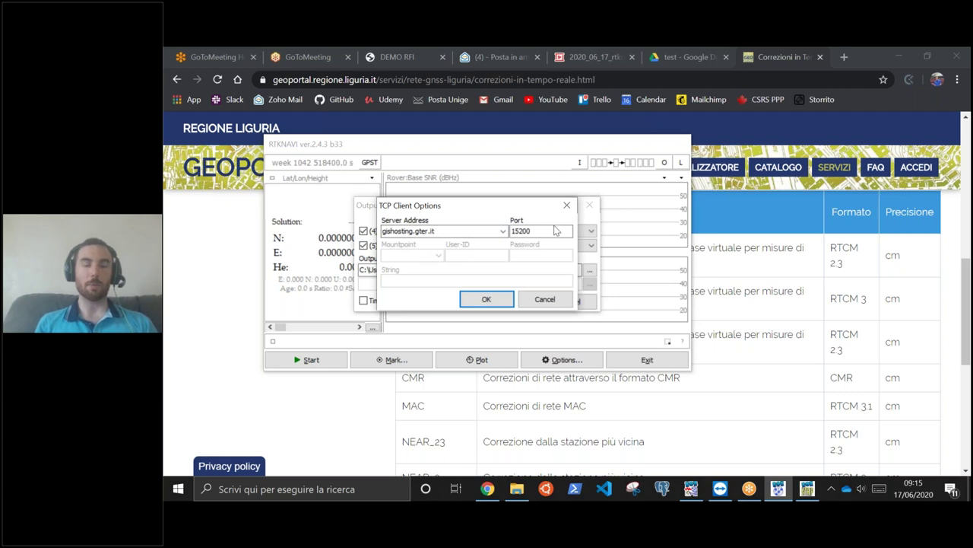
double_click(528, 231)
click(520, 233)
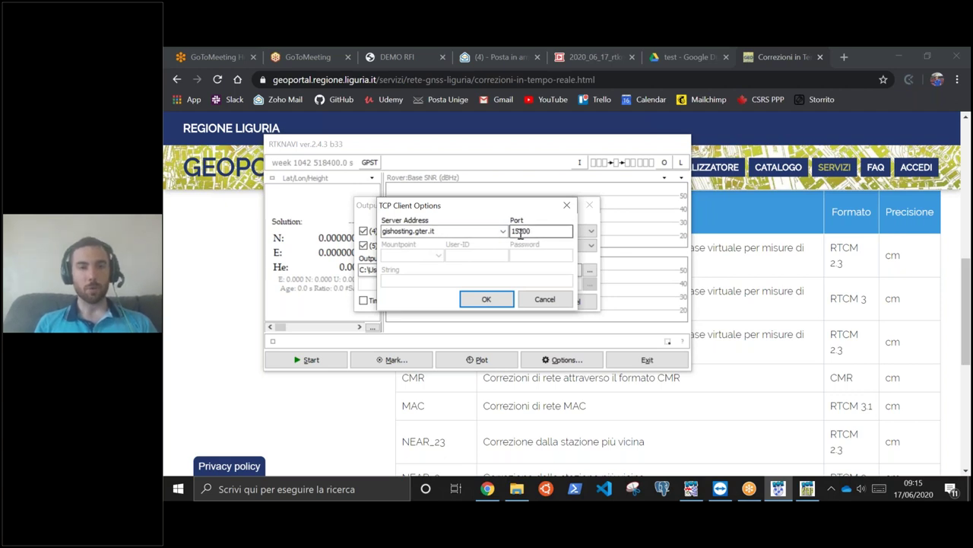
click(491, 299)
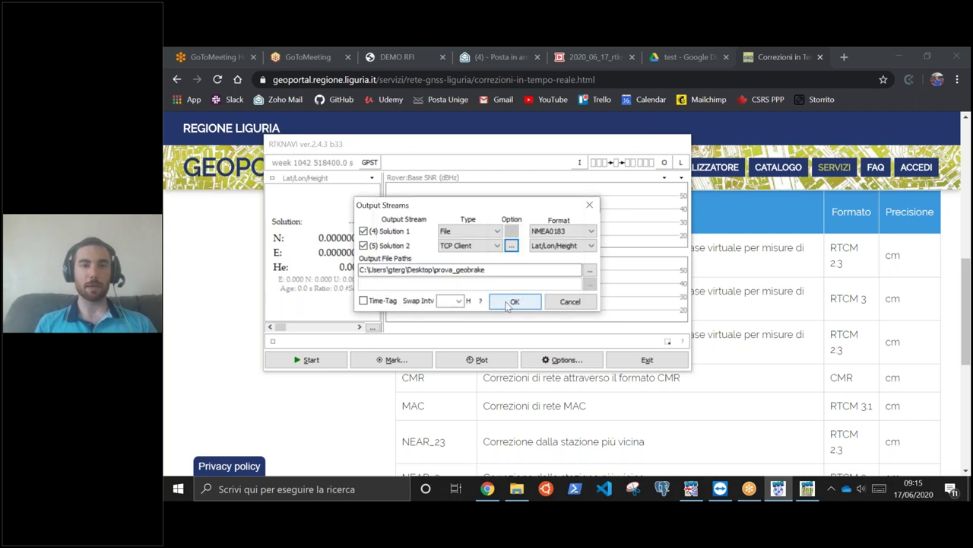
click(507, 302)
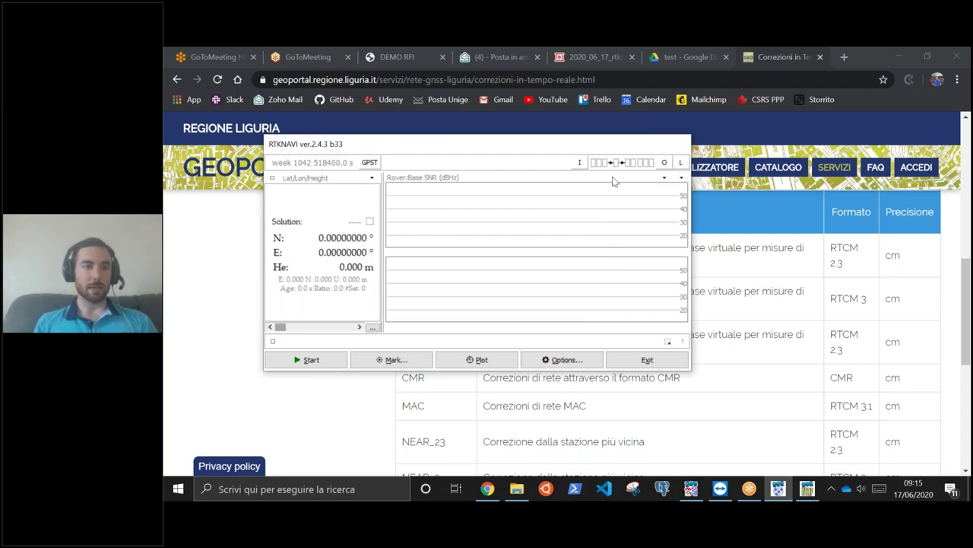
Enable the Rover log stream as a file named rover_geobrake on the Desktop and accept the log streams
click(680, 163)
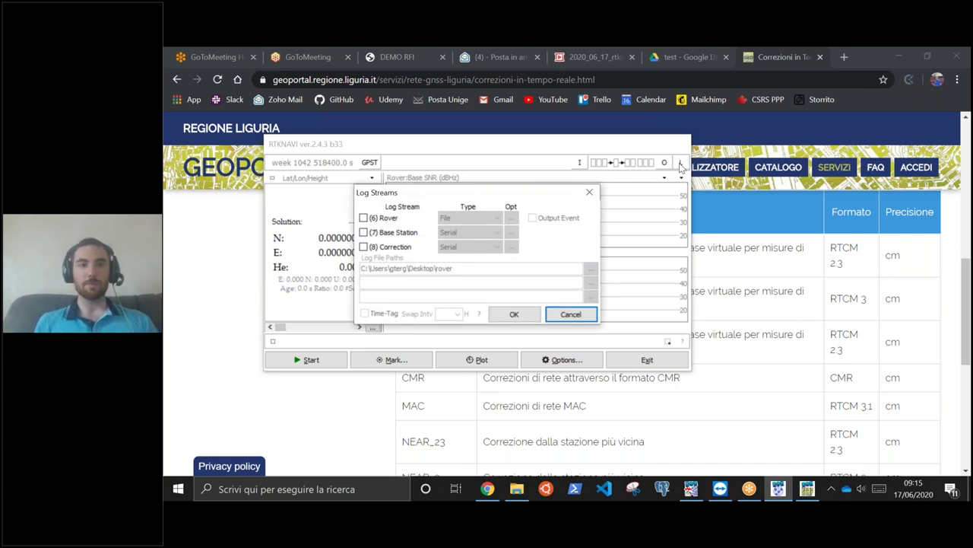
click(363, 219)
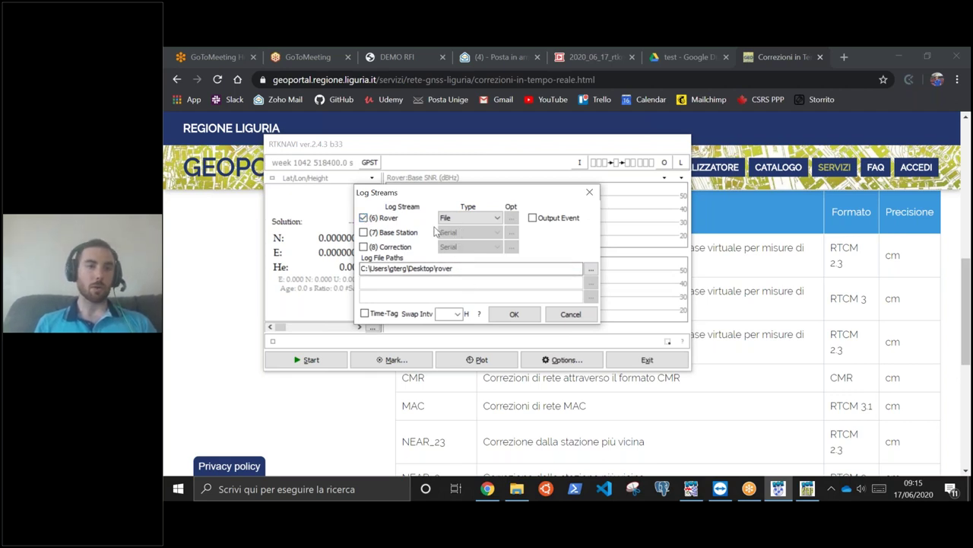
click(464, 268)
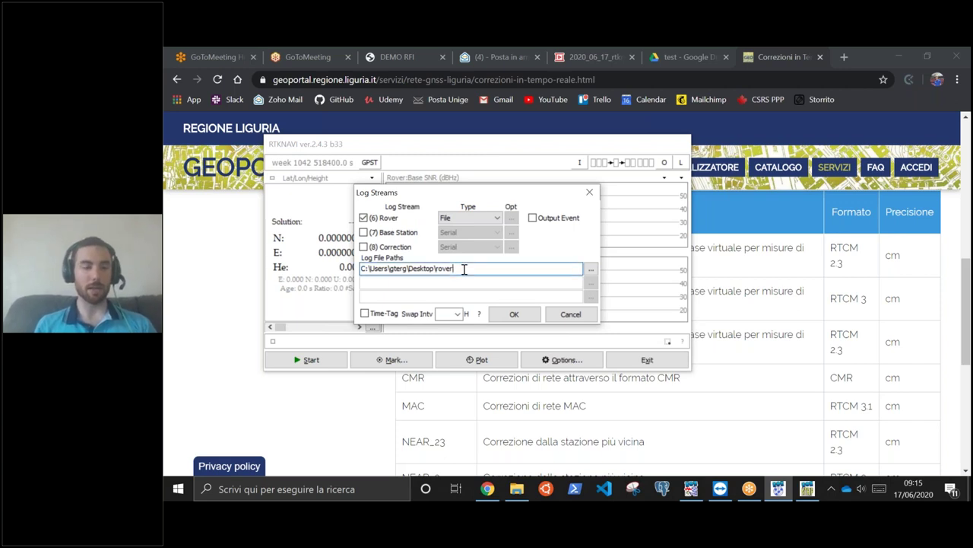
text(_g)
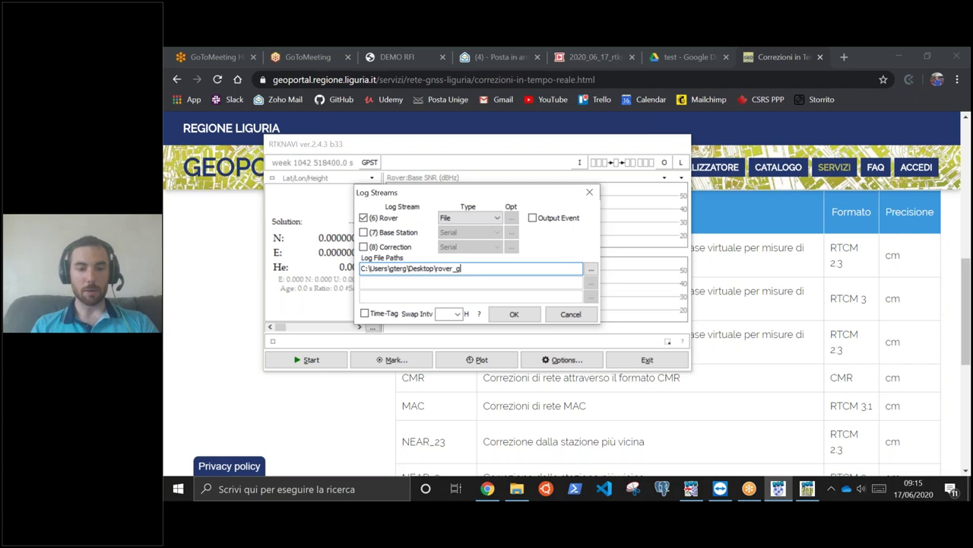
text(eobrake)
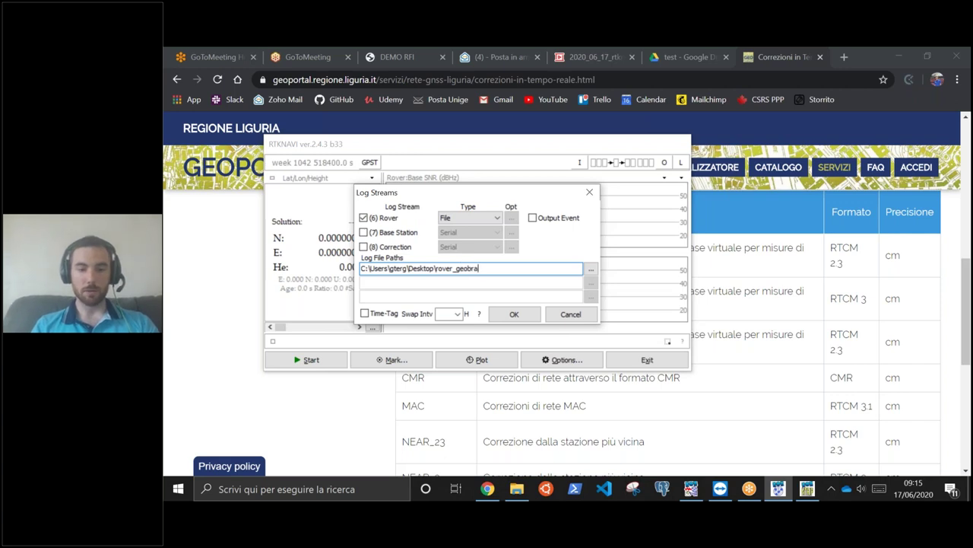
click(535, 318)
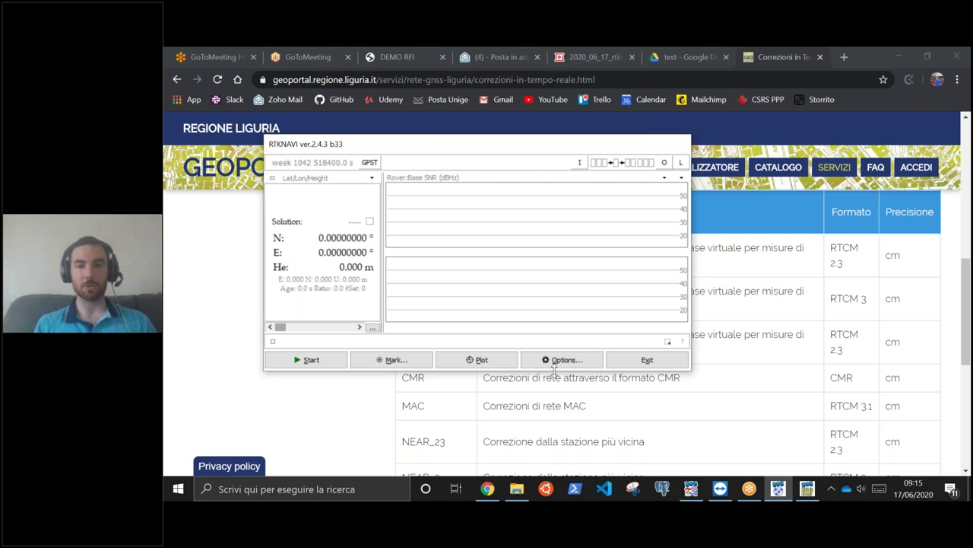
click(680, 163)
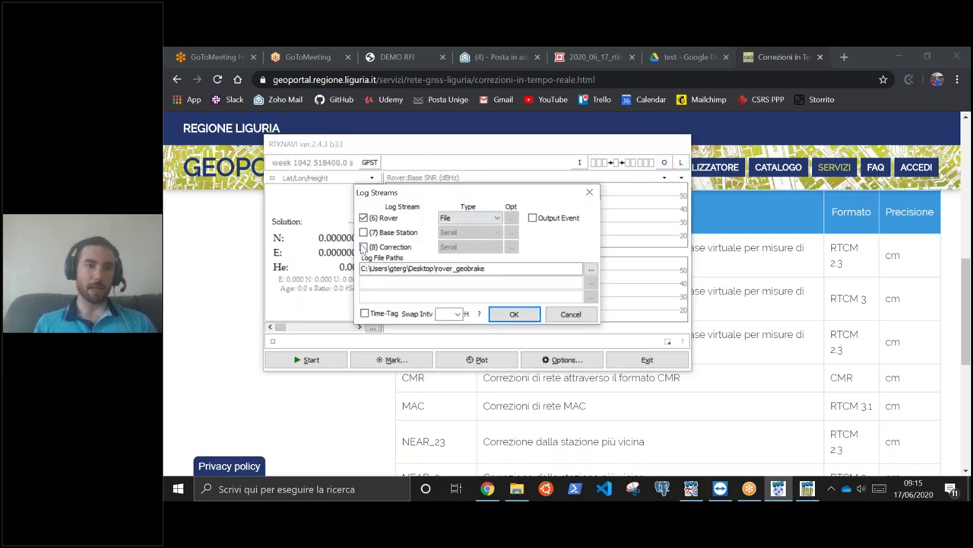
click(515, 314)
Open the processing options and choose Static as the positioning mode
click(554, 359)
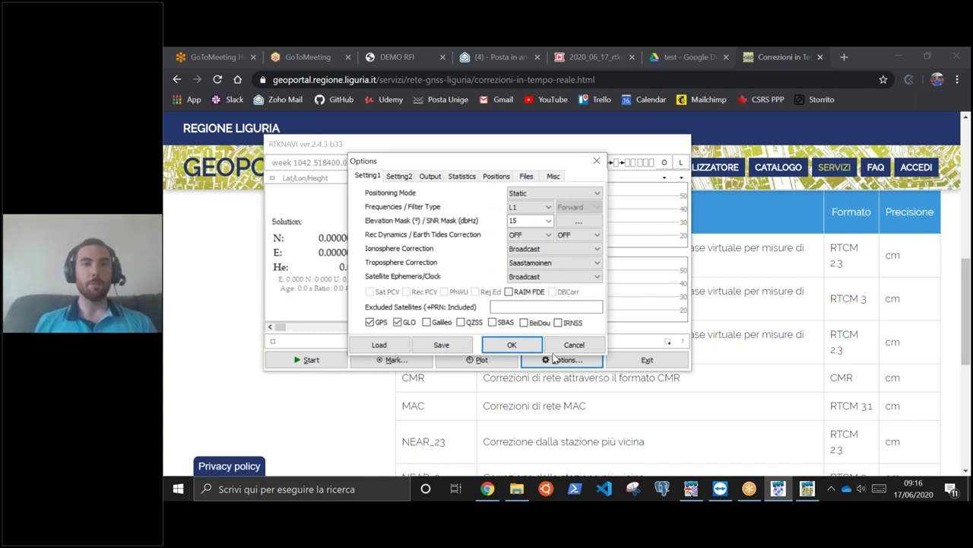
click(596, 195)
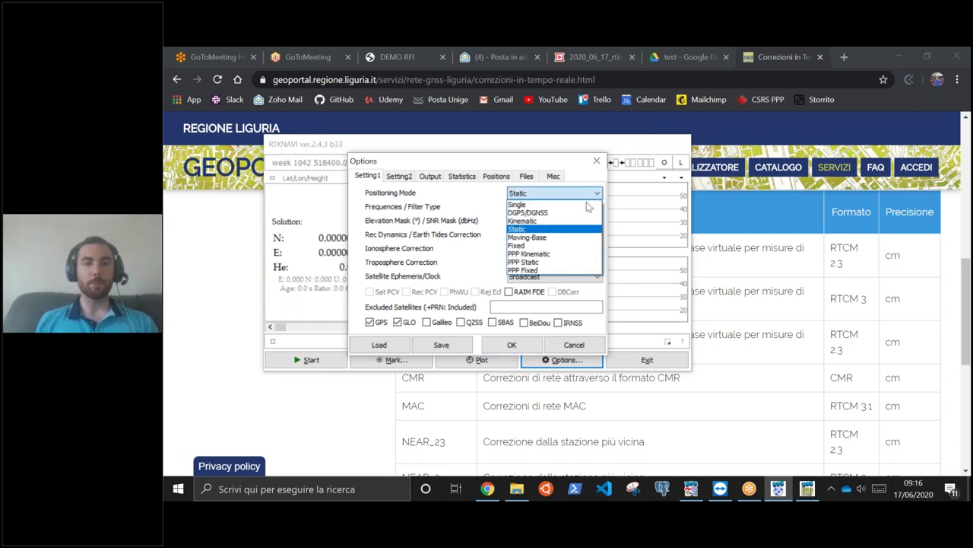
click(555, 229)
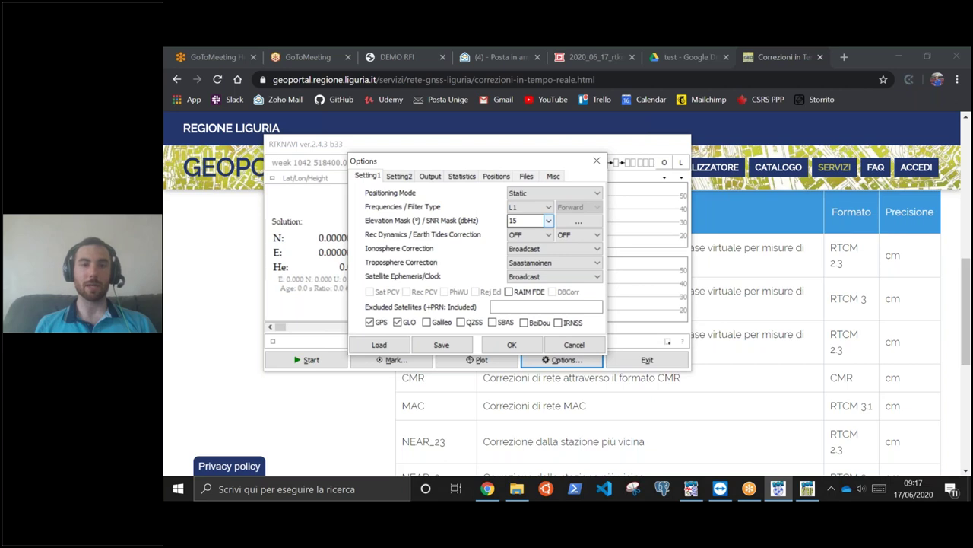
Try a rover SNR mask of 20 dBHz on L1 for elevations below 5°, and close the mask settings with the rover mask disabled
click(576, 222)
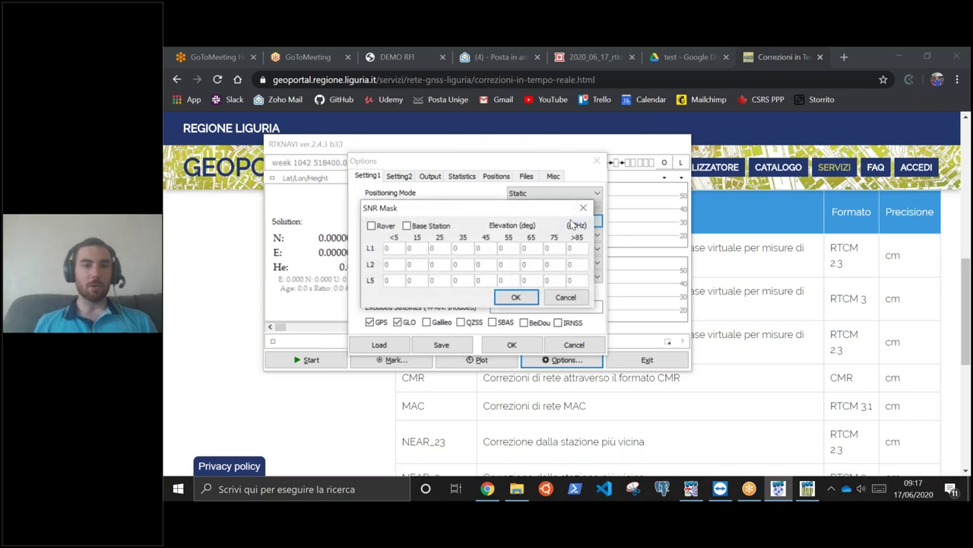
drag(532, 206, 550, 217)
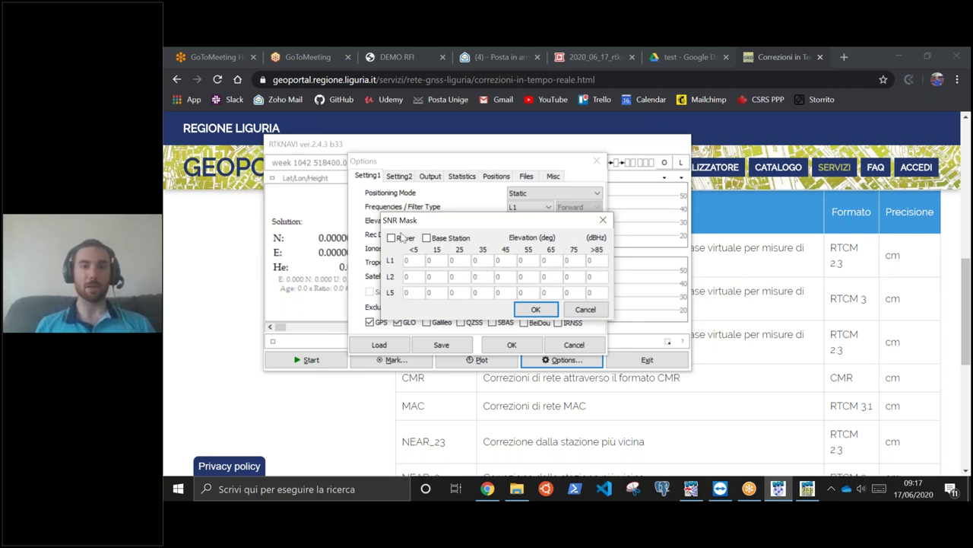
click(394, 241)
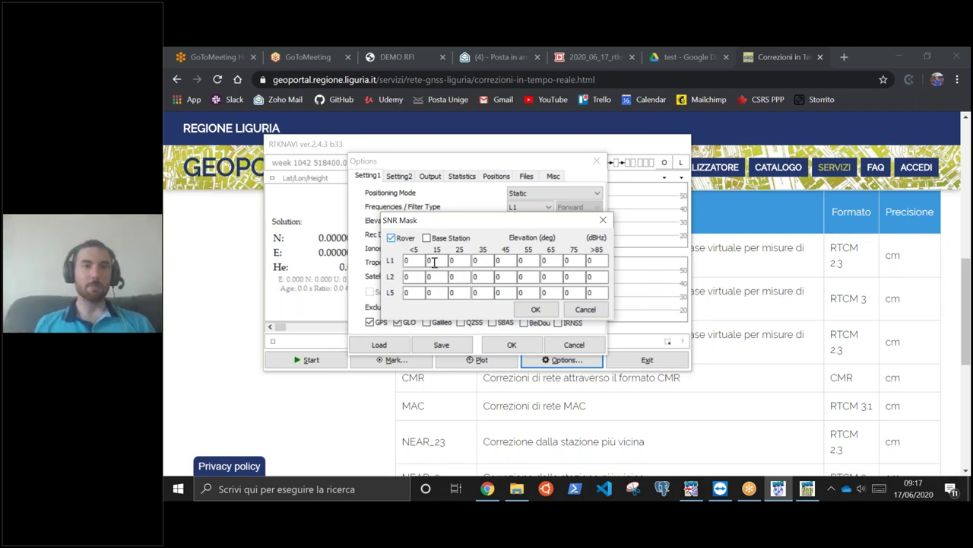
double_click(407, 261)
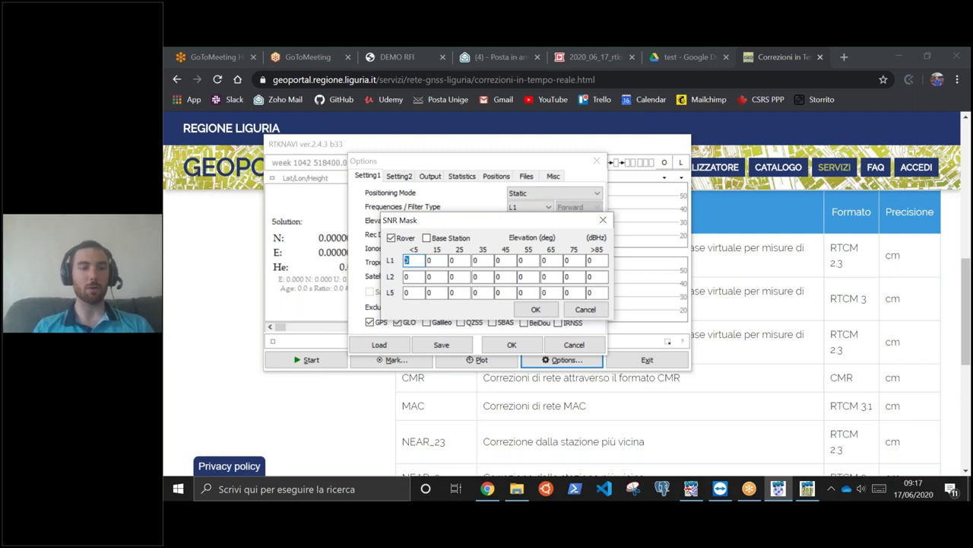
text(20)
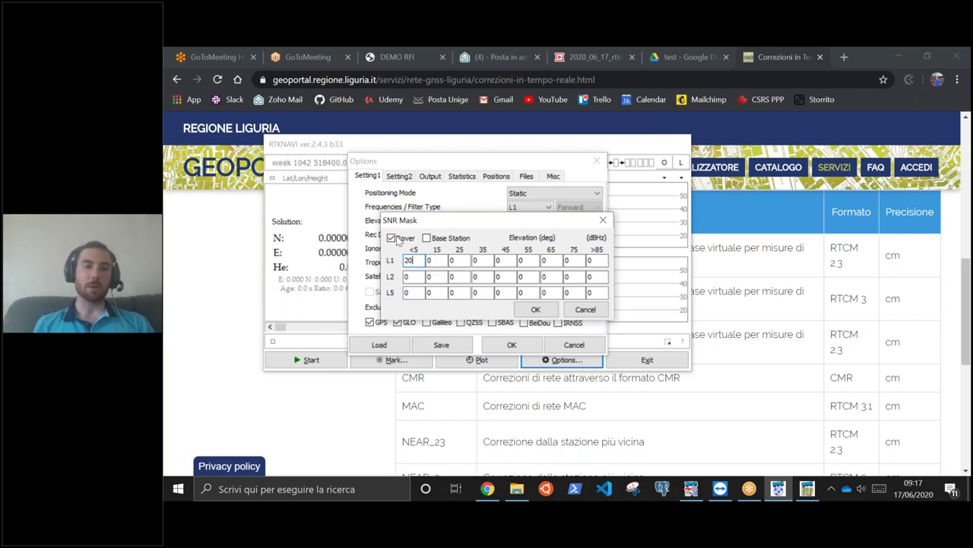
click(391, 238)
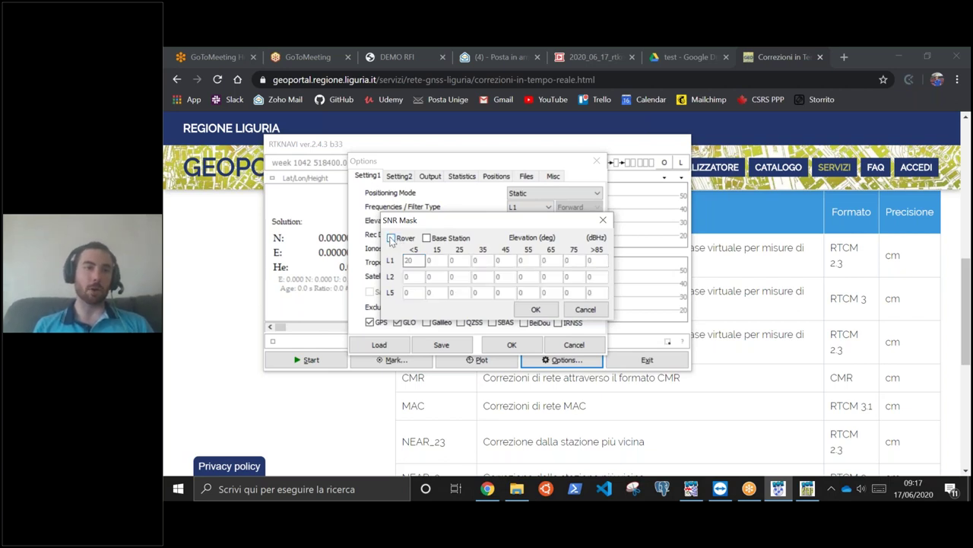
click(531, 309)
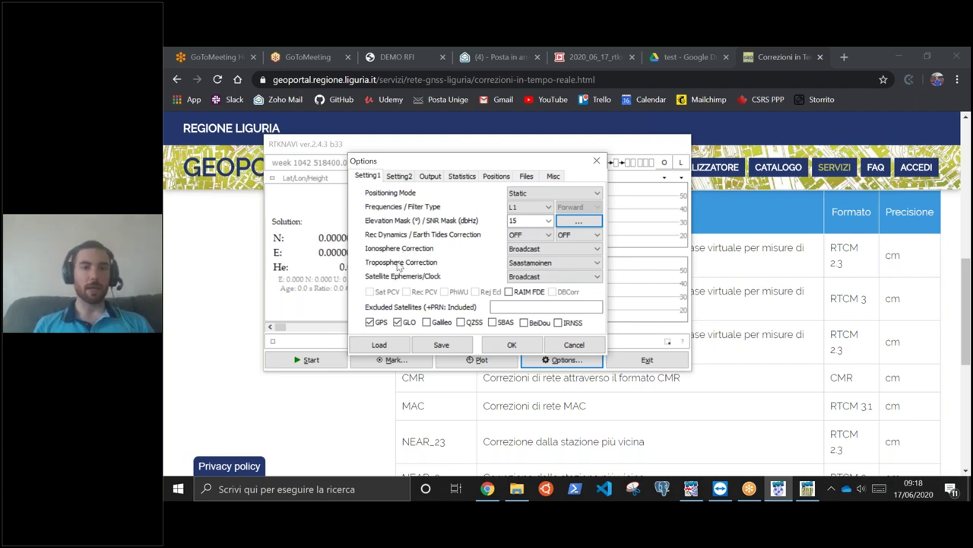
Review the satellite ephemeris/clock choices and select Continuous for the GPS integer ambiguity resolution
click(533, 278)
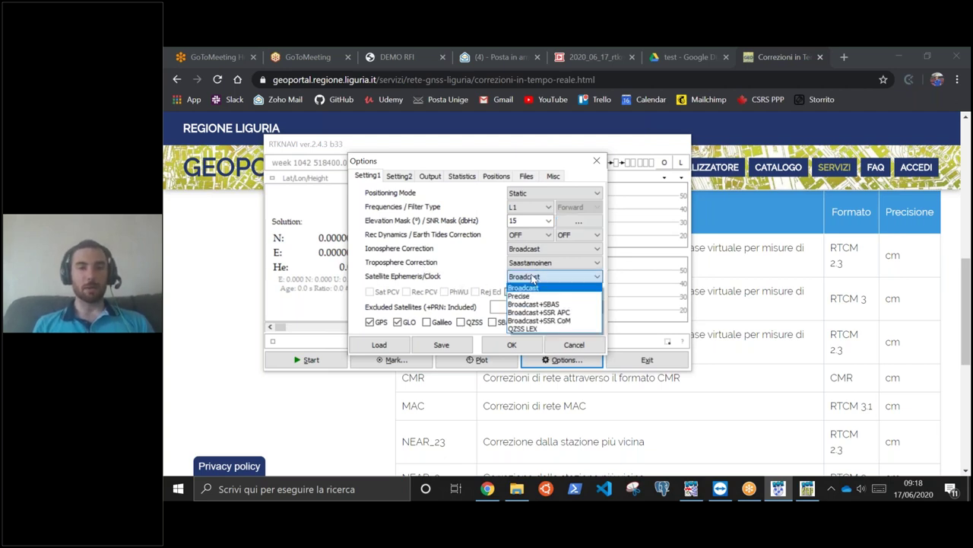
click(533, 278)
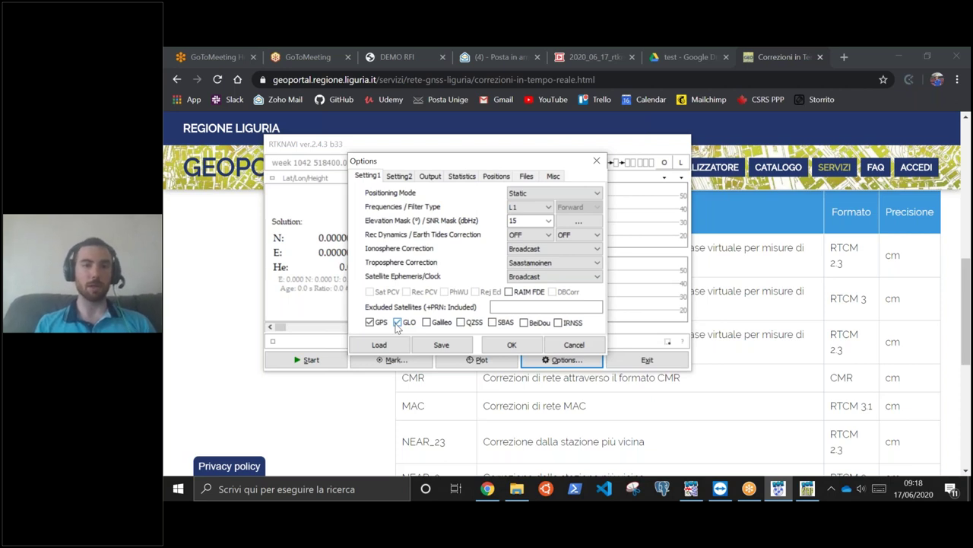
click(407, 180)
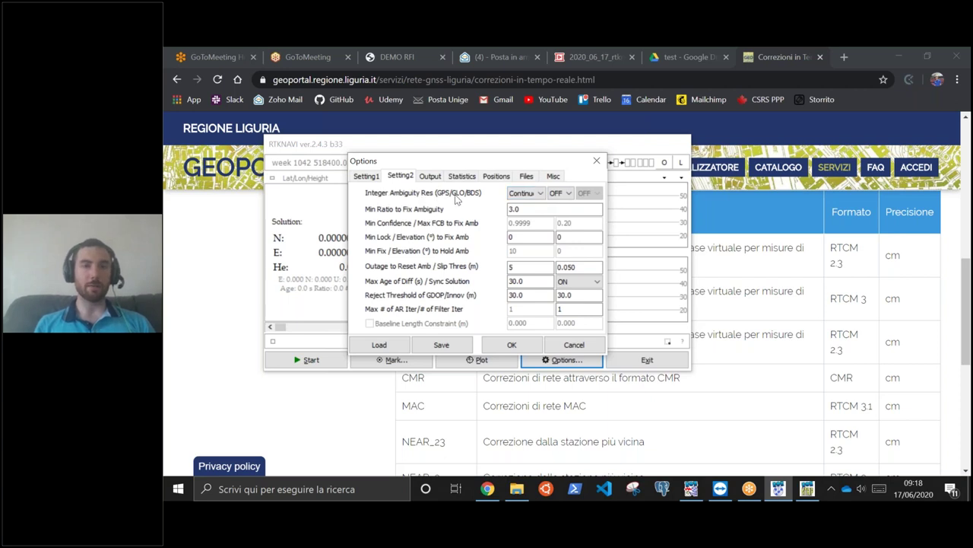
click(539, 194)
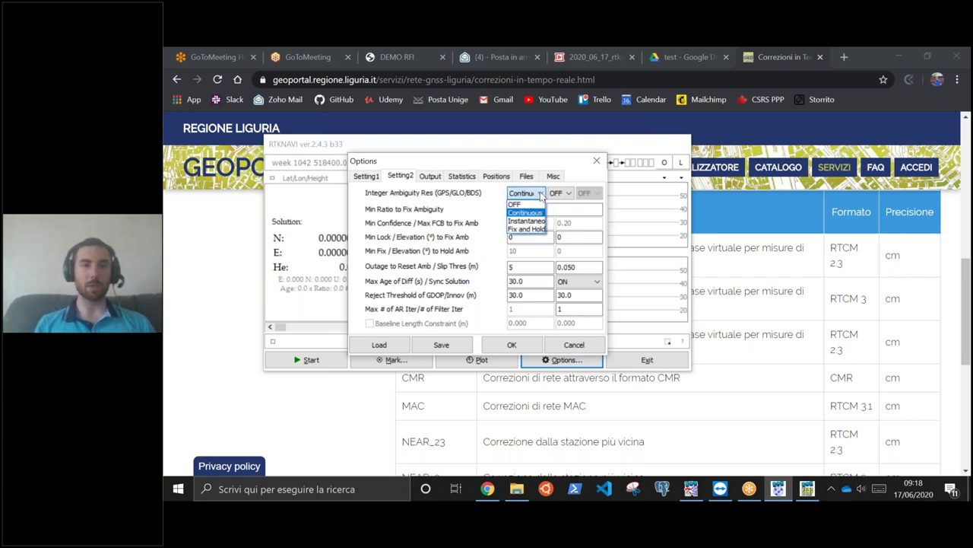
click(540, 194)
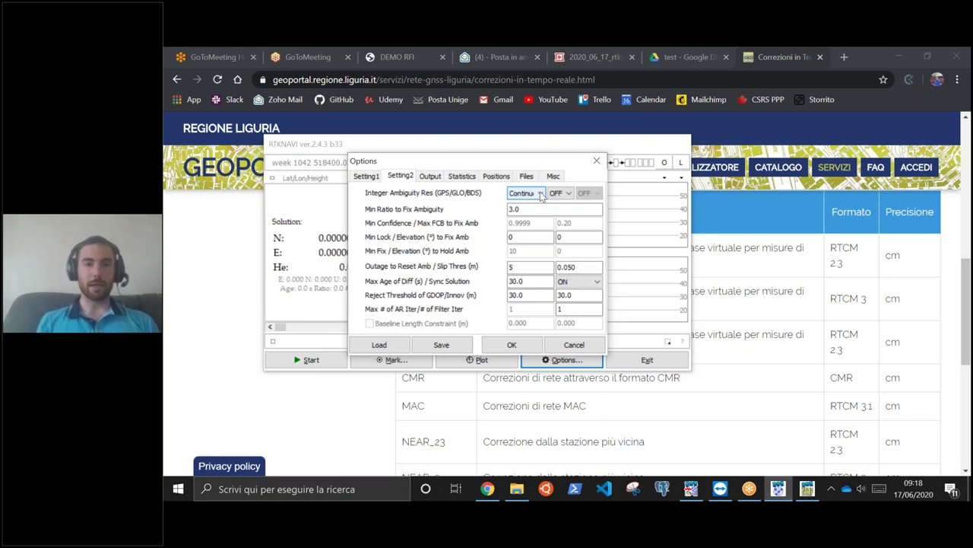
click(541, 194)
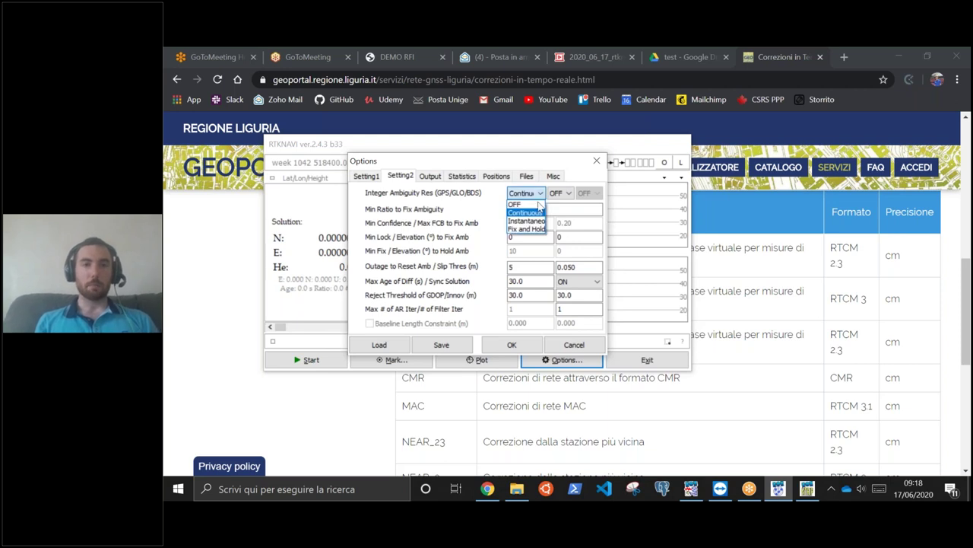
click(536, 213)
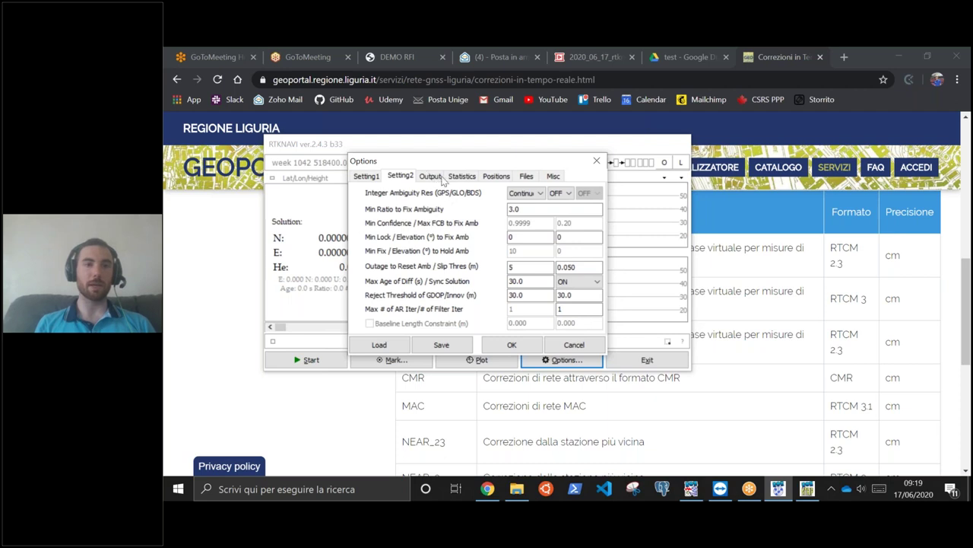
Check that the base station position uses RTCM Antenna Position and accept the processing options
click(498, 177)
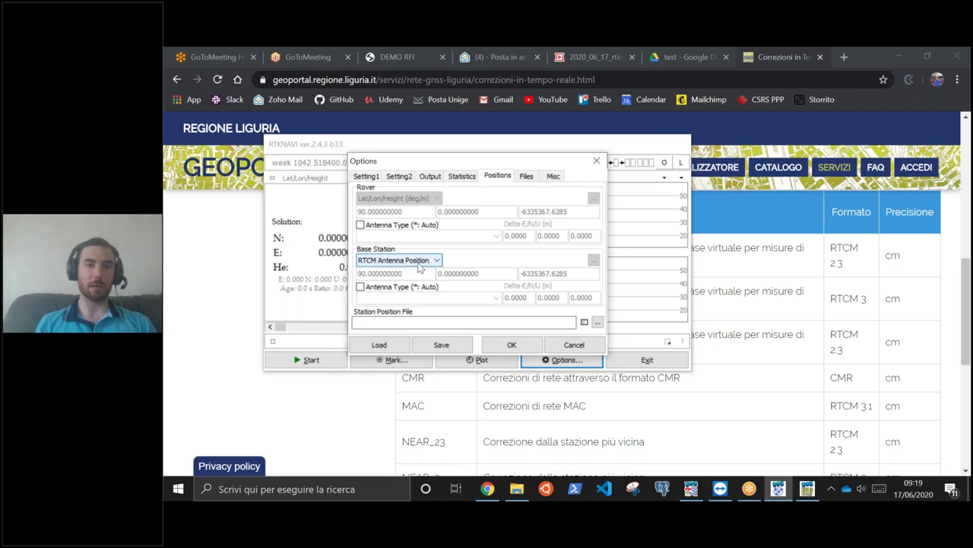
click(528, 346)
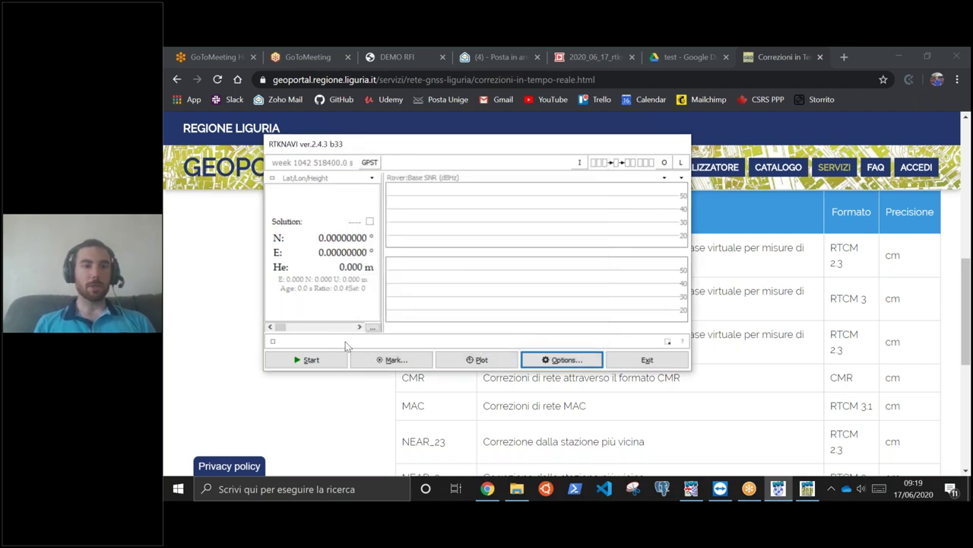
Start the real-time positioning and switch the satellite display through the rover SNR chart to the rover sky plot
click(311, 359)
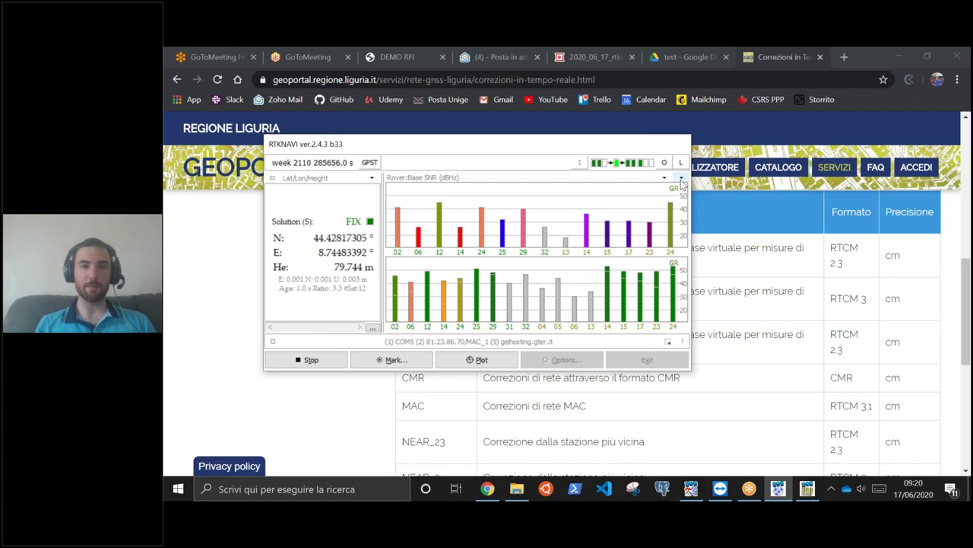
click(681, 179)
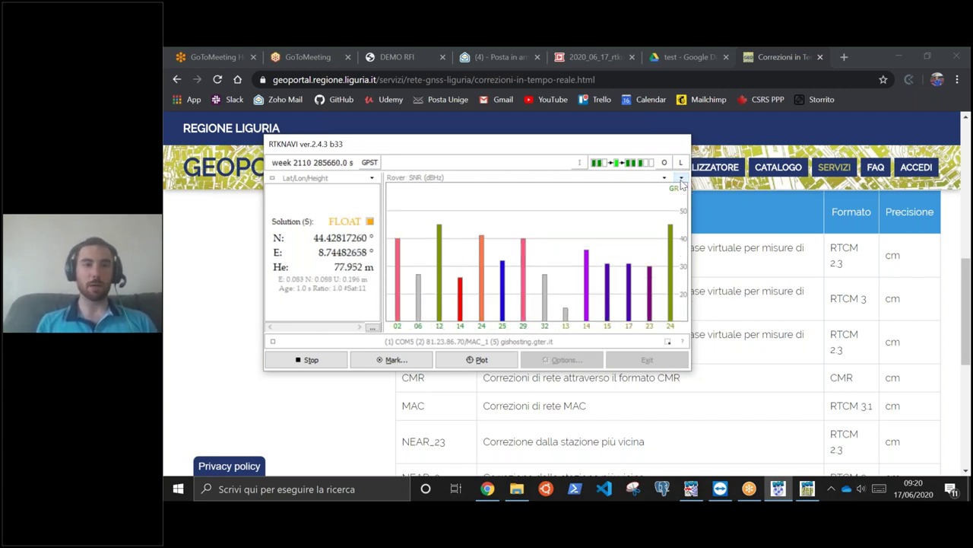
click(682, 180)
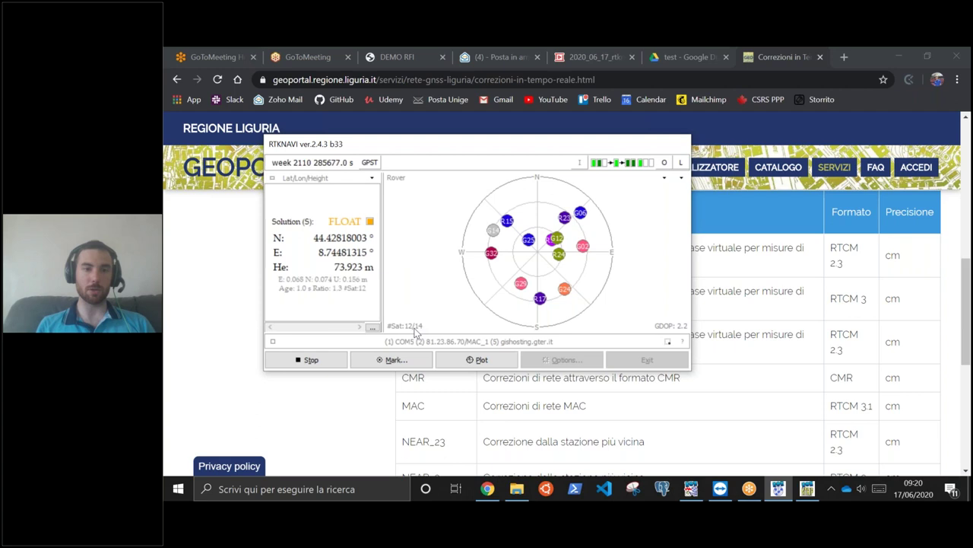
Switch the satellite display through the rover sky plot with SNR chart, the rover and base sky plots and the baseline to the ground track
click(681, 181)
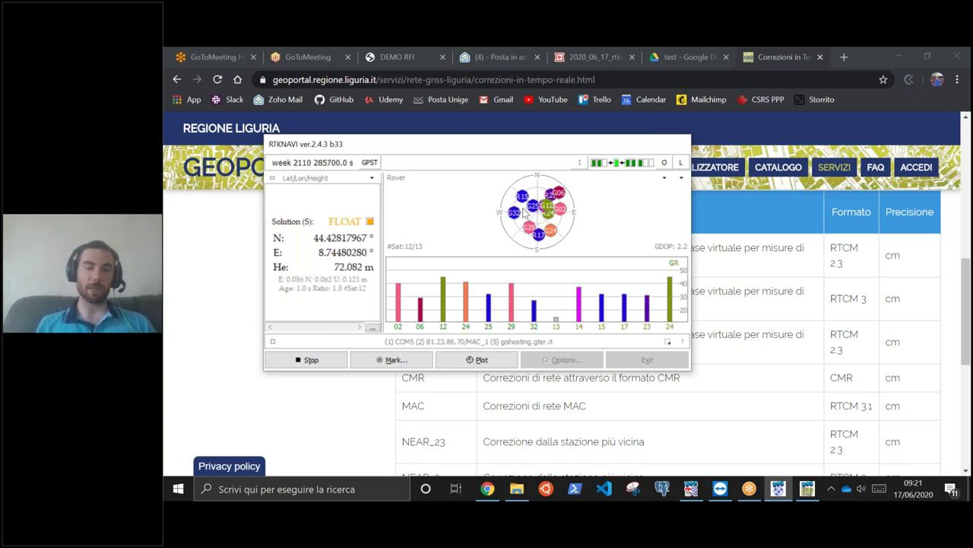
click(681, 178)
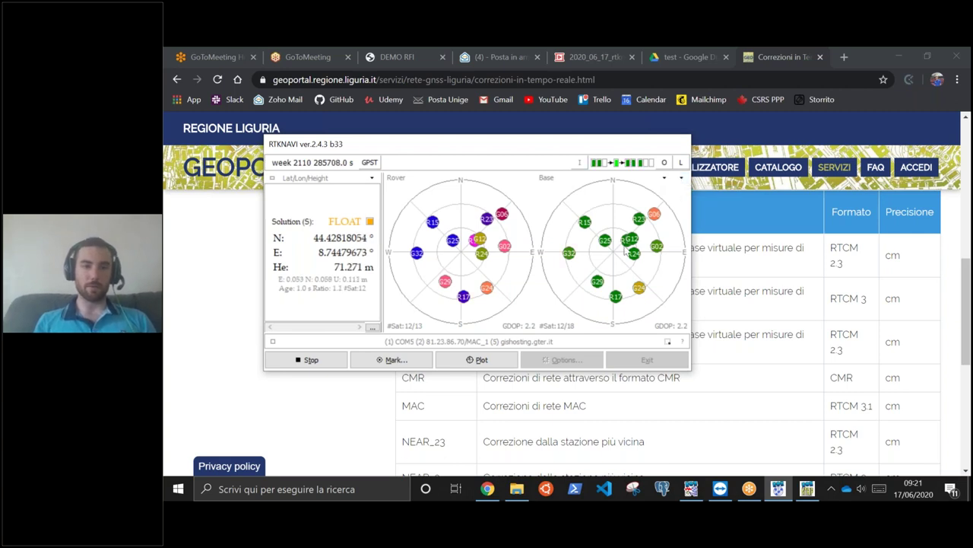
click(683, 178)
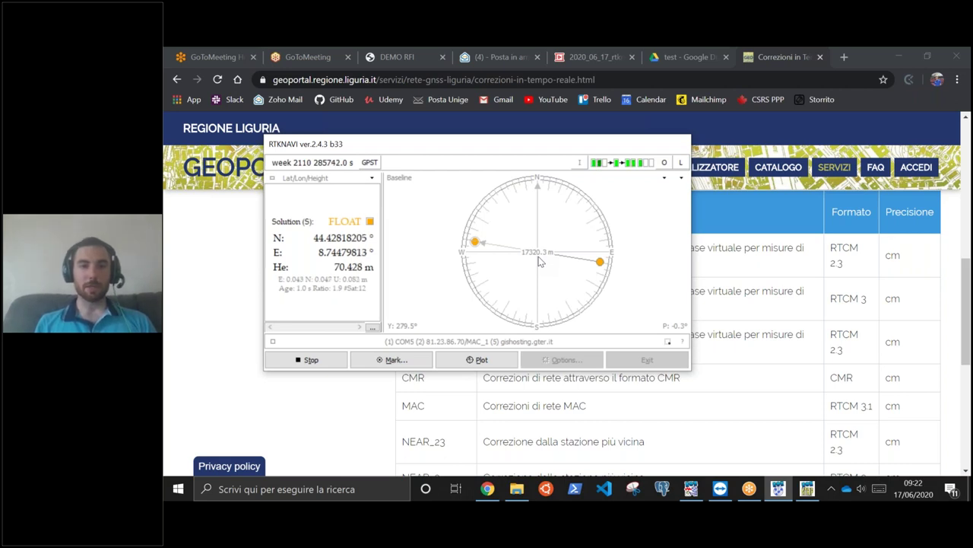
click(665, 180)
click(666, 179)
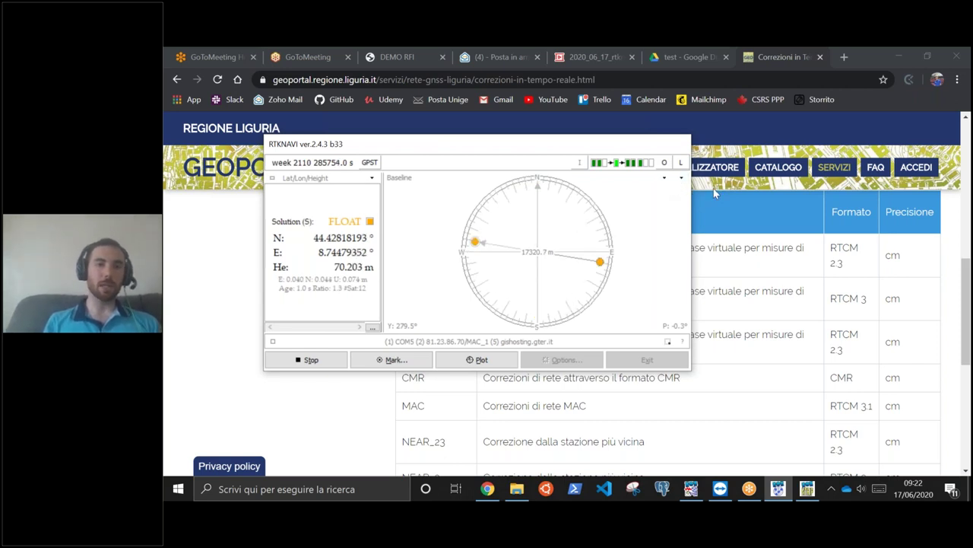
click(681, 179)
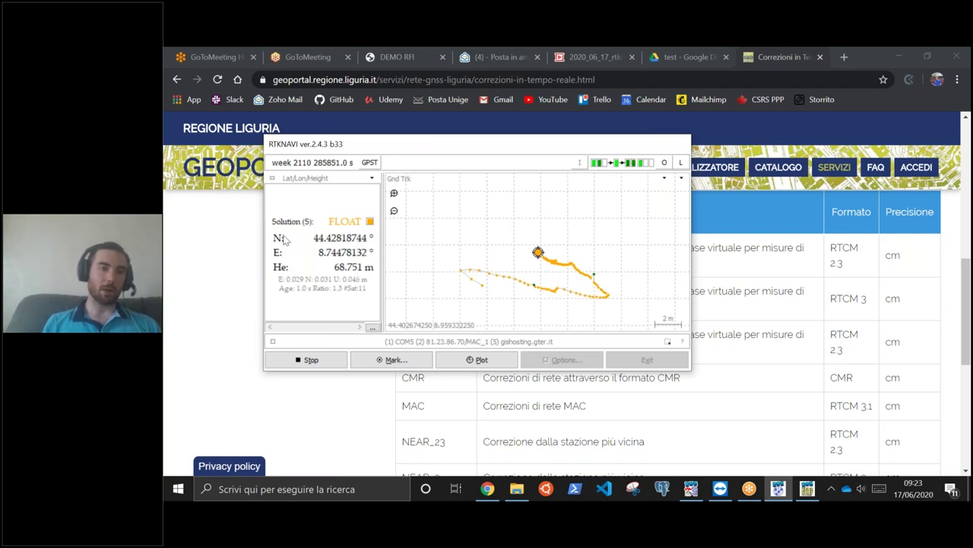
Cycle the solution type through X/Y/Z-ECEF, E/N/U-Baseline and Pitch/Yaw/Length-Baseline to Lat/Lon/Height in degrees, minutes and seconds
click(372, 178)
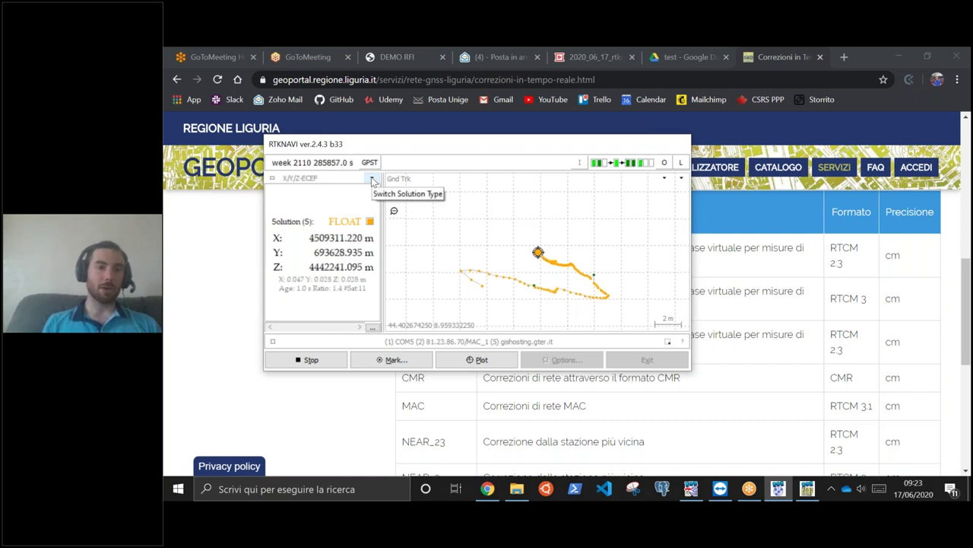
click(372, 179)
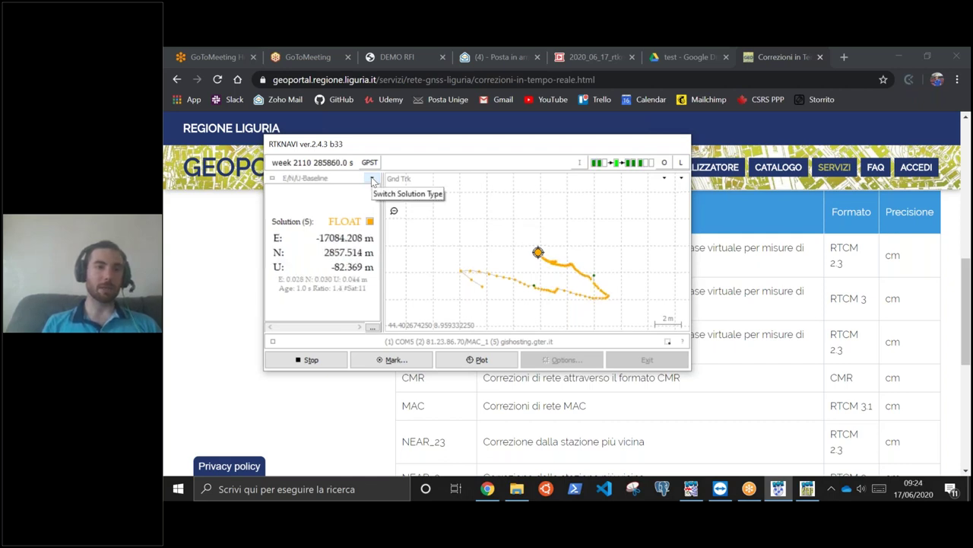
click(372, 179)
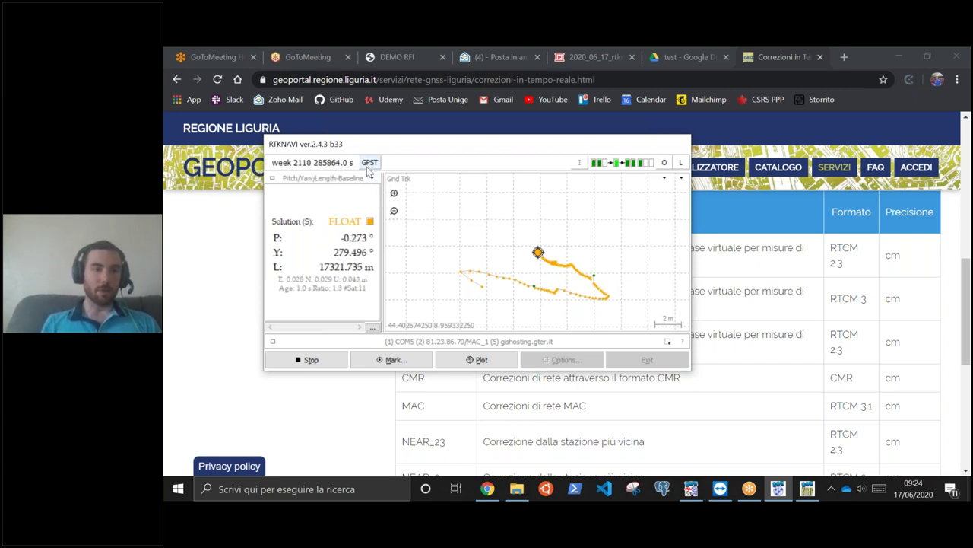
click(372, 178)
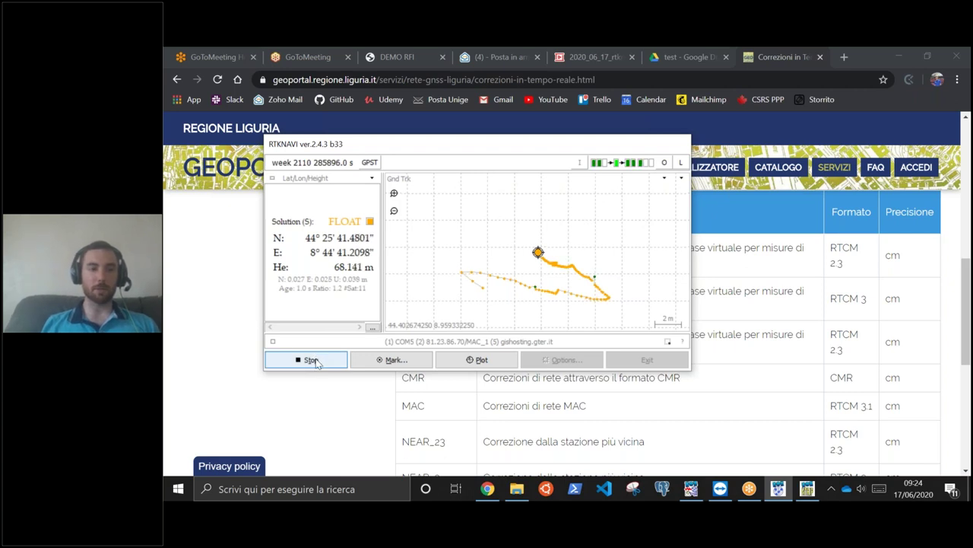
Stop the real-time positioning, minimize the browser and move the RTKNAVI window away from the desktop files
click(314, 360)
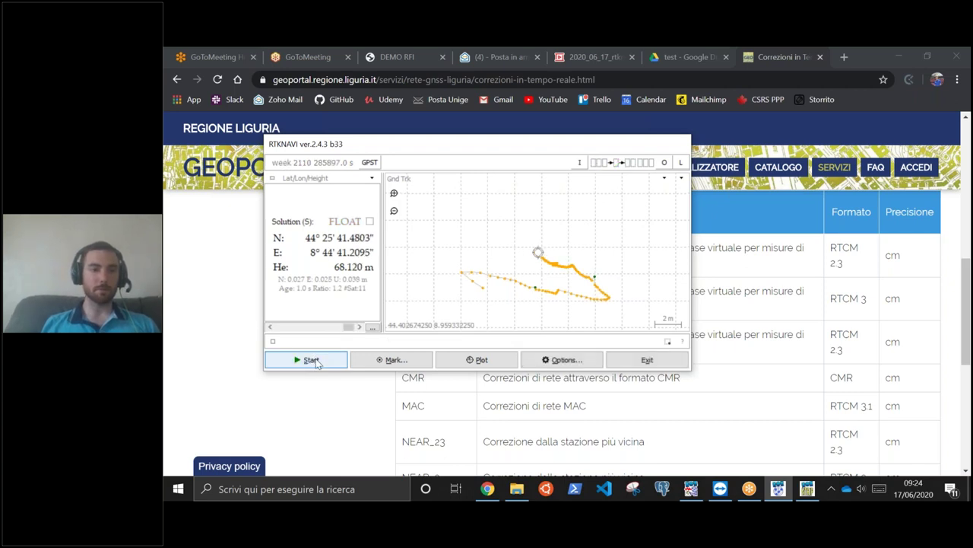
click(894, 59)
click(894, 59)
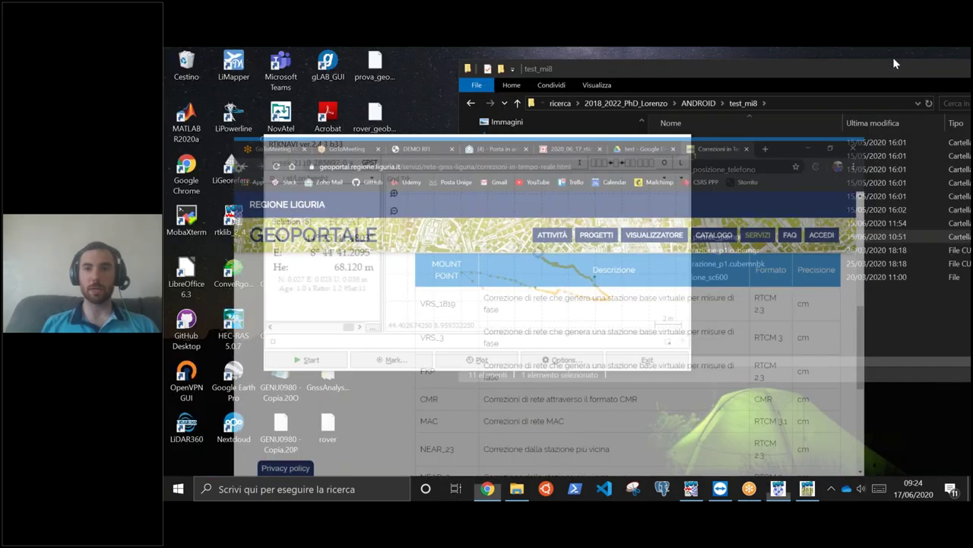
drag(564, 148, 715, 130)
Open the desktop file prova_geobrake in Notepad++, examine its NMEA sentences and minimize the editor
click(386, 77)
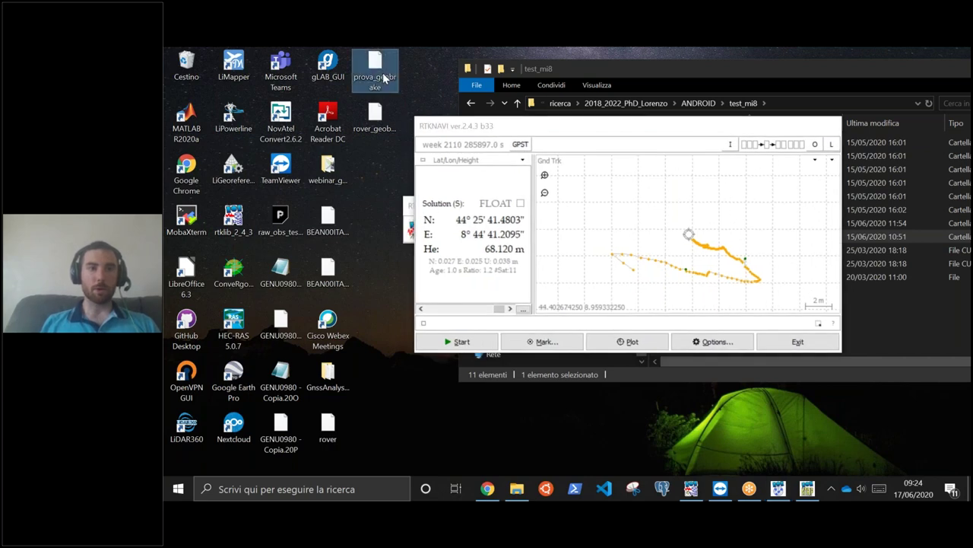
right_click(384, 76)
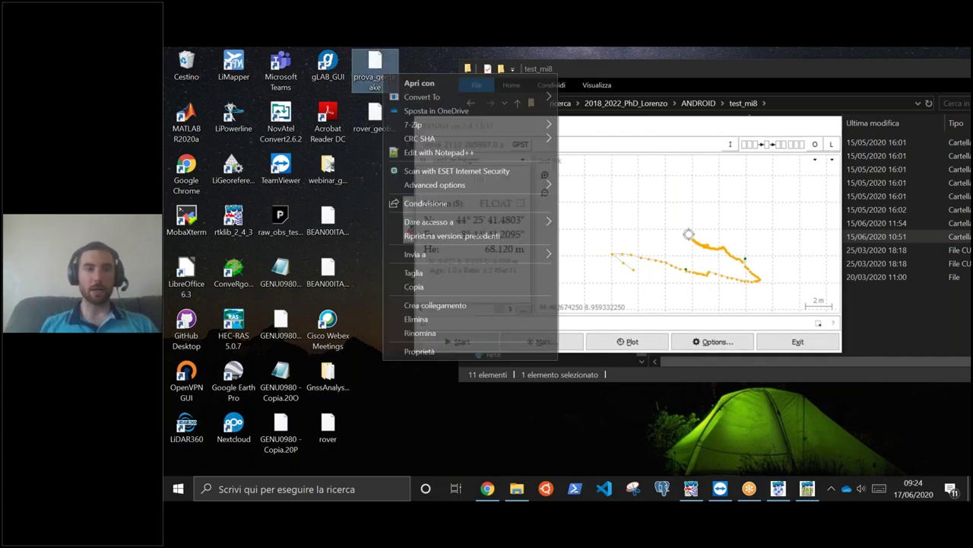
click(426, 153)
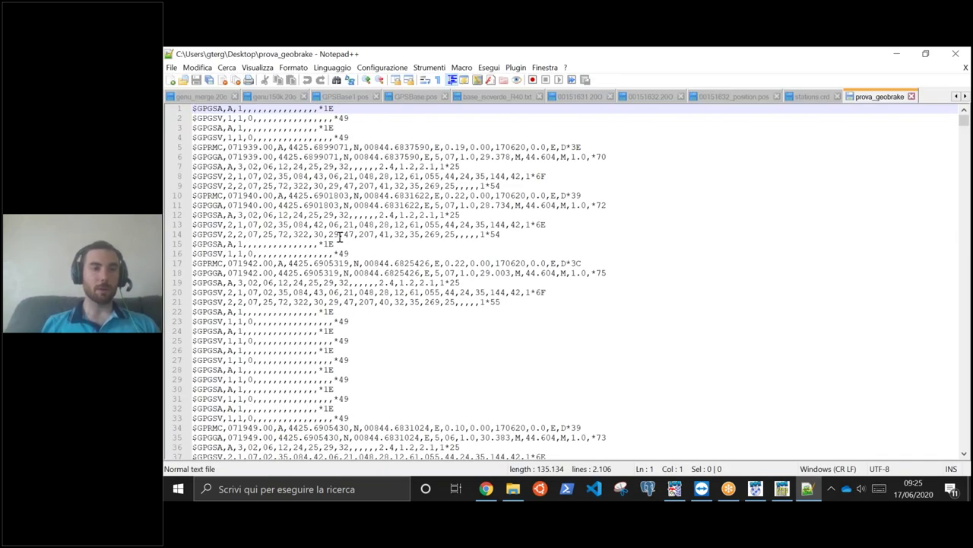
scroll(339, 237, down, 6)
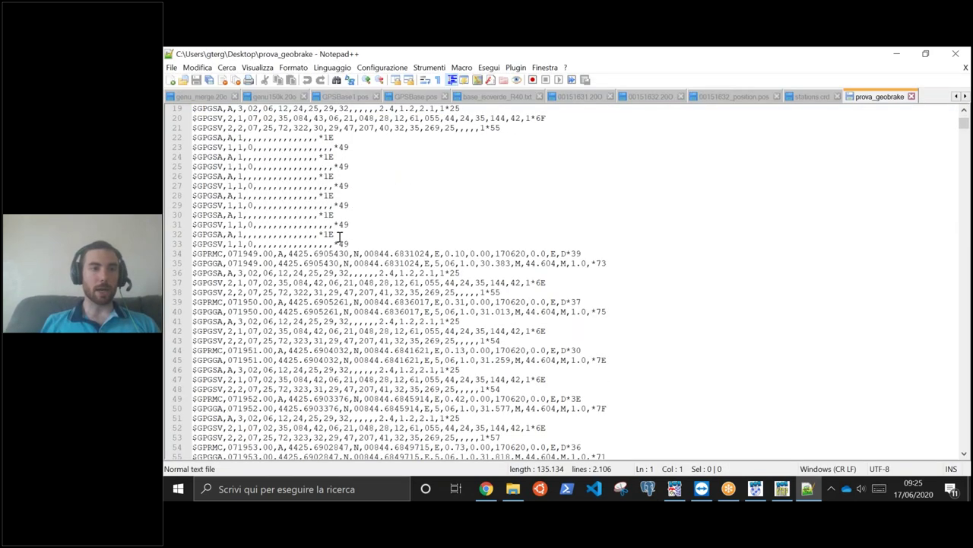
scroll(339, 237, down, 1)
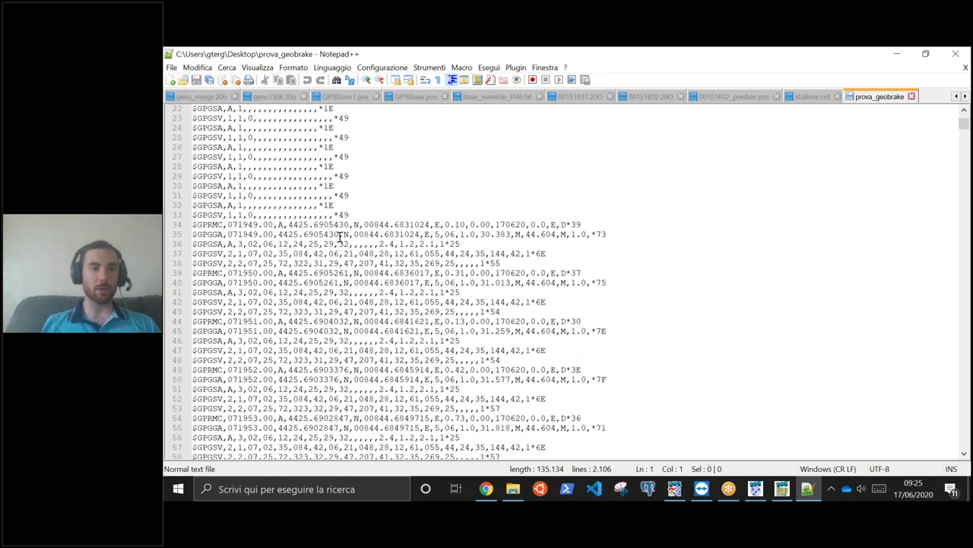
scroll(339, 238, down, 17)
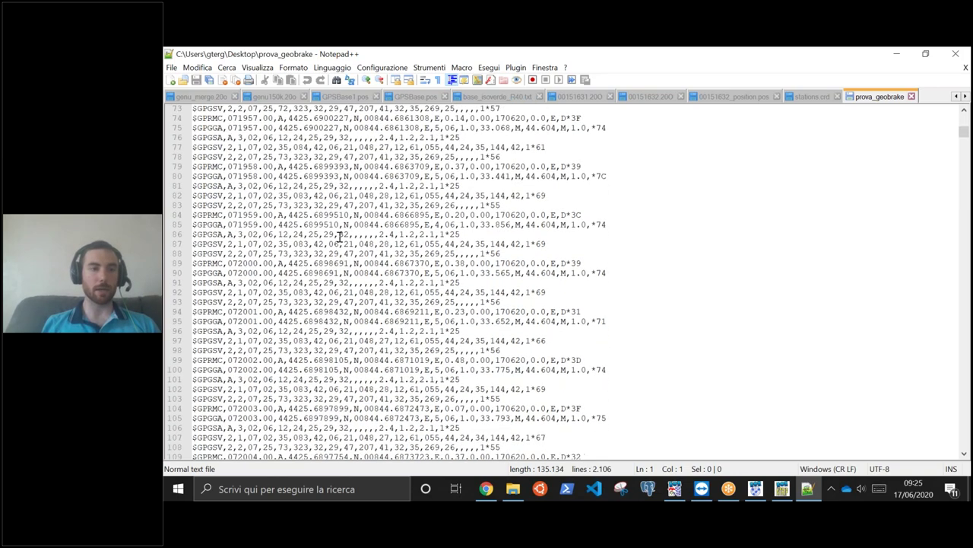
scroll(339, 237, down, 5)
scroll(339, 238, up, 5)
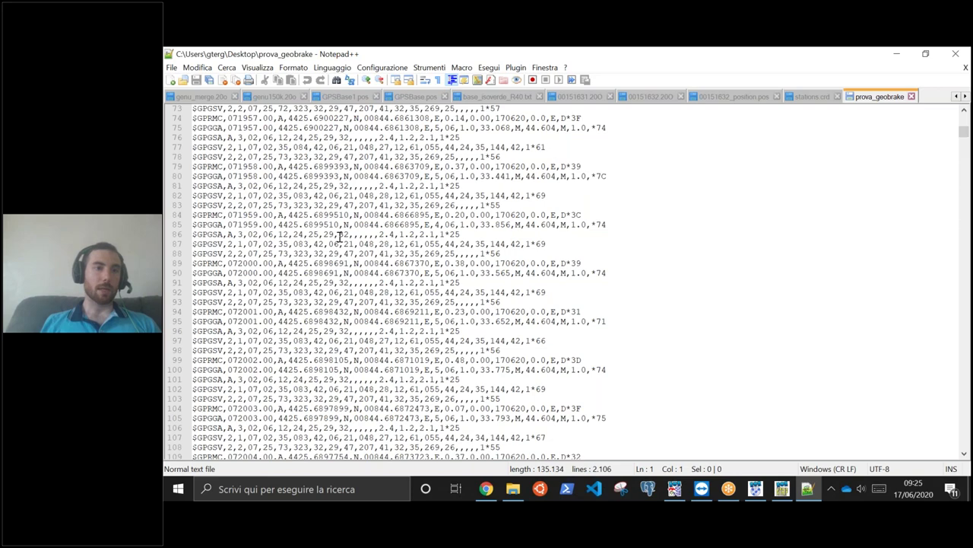
scroll(339, 237, down, 3)
scroll(339, 238, down, 10)
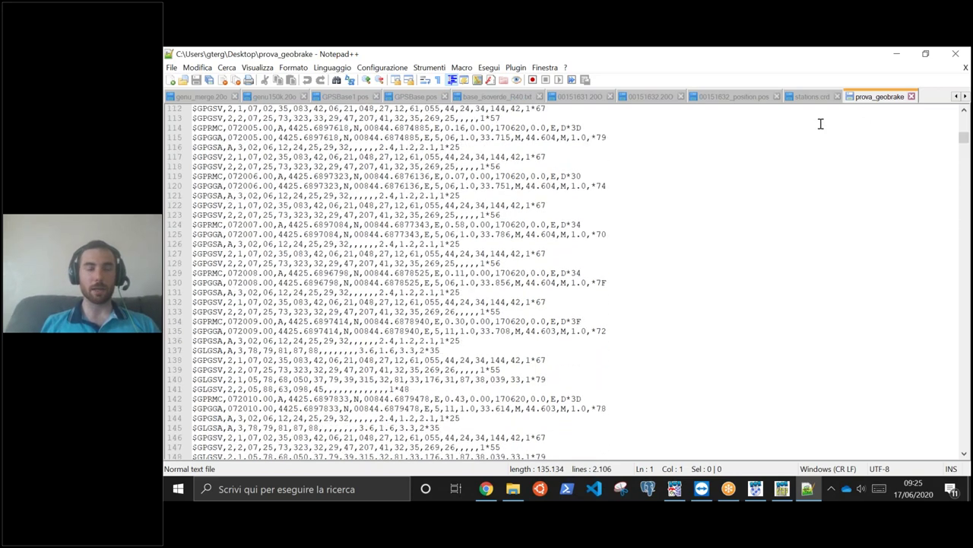
click(897, 54)
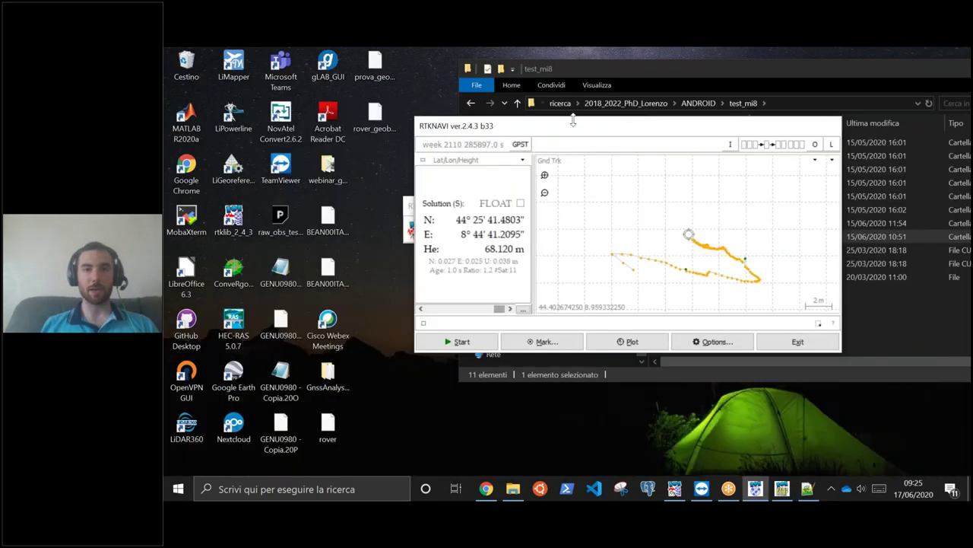
Open the desktop file rover_geobrake in Notepad++, examine the raw u-blox log, then close the file and minimize the editor
right_click(381, 121)
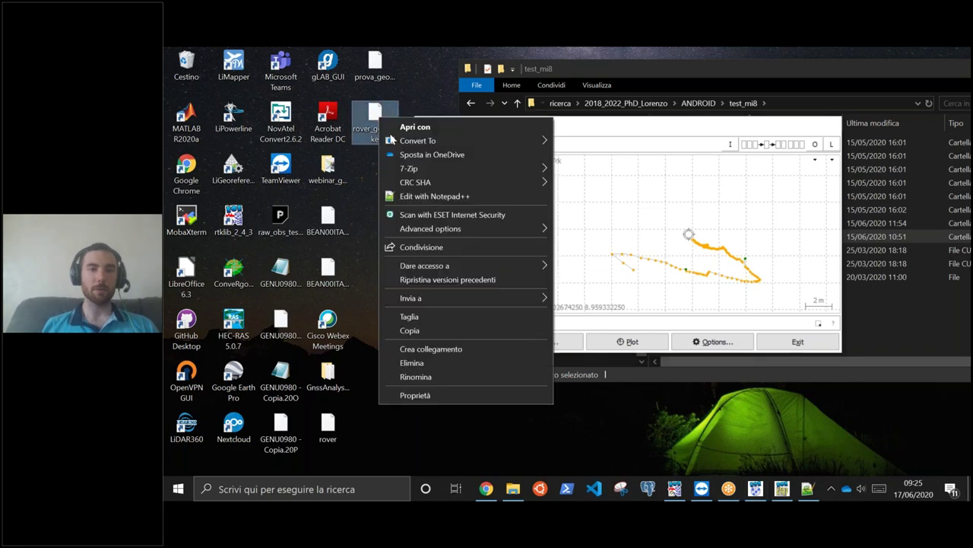
click(421, 197)
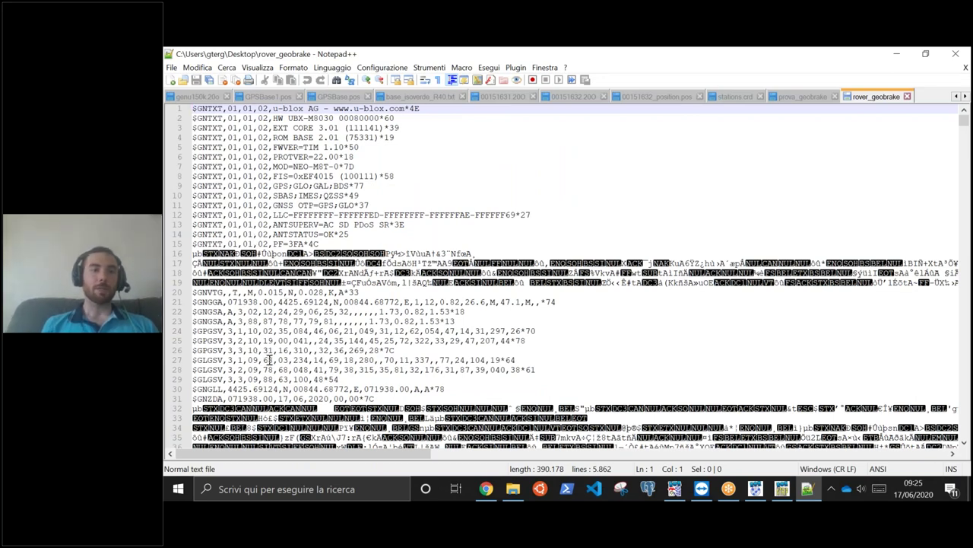
scroll(268, 359, down, 6)
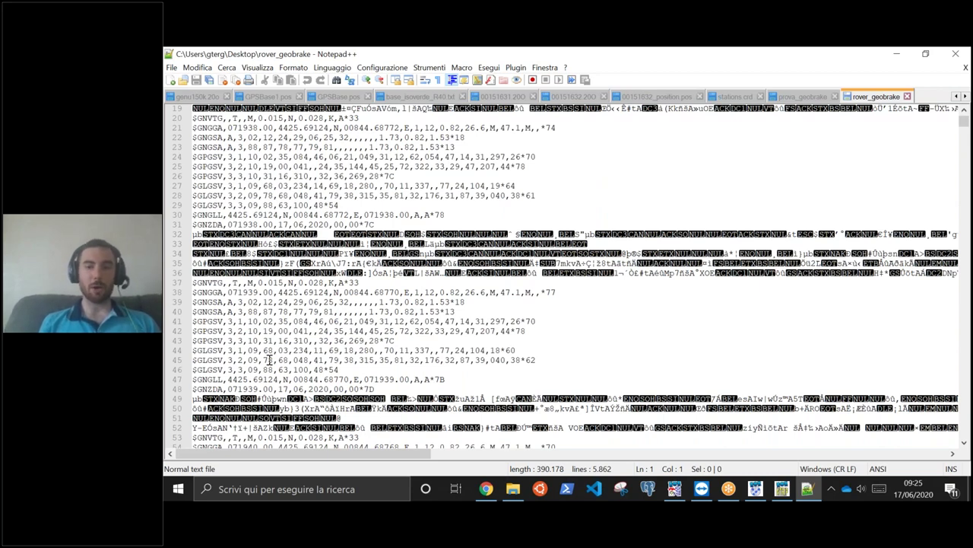
scroll(268, 359, down, 3)
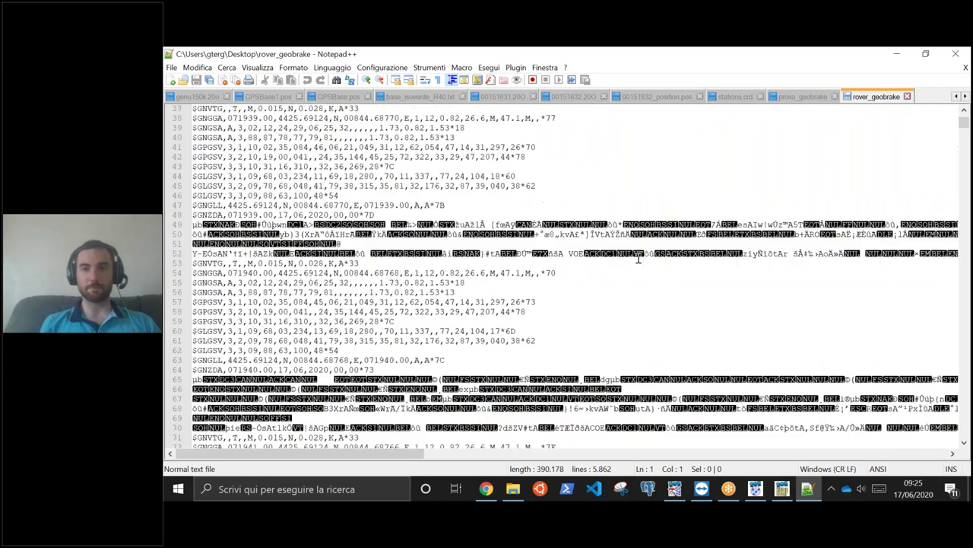
click(907, 97)
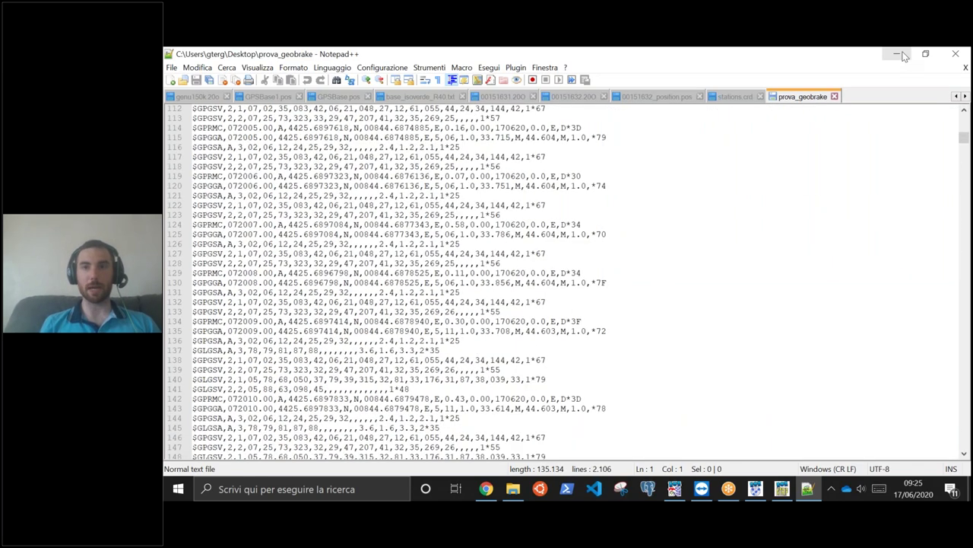
click(902, 55)
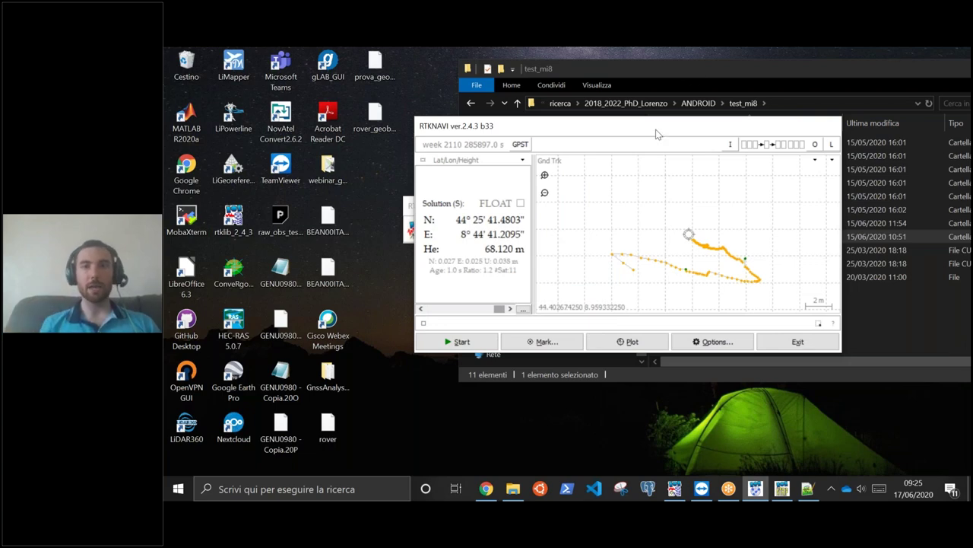
Bring up the RTKLIB launcher and start RTKCONV
drag(635, 128, 553, 137)
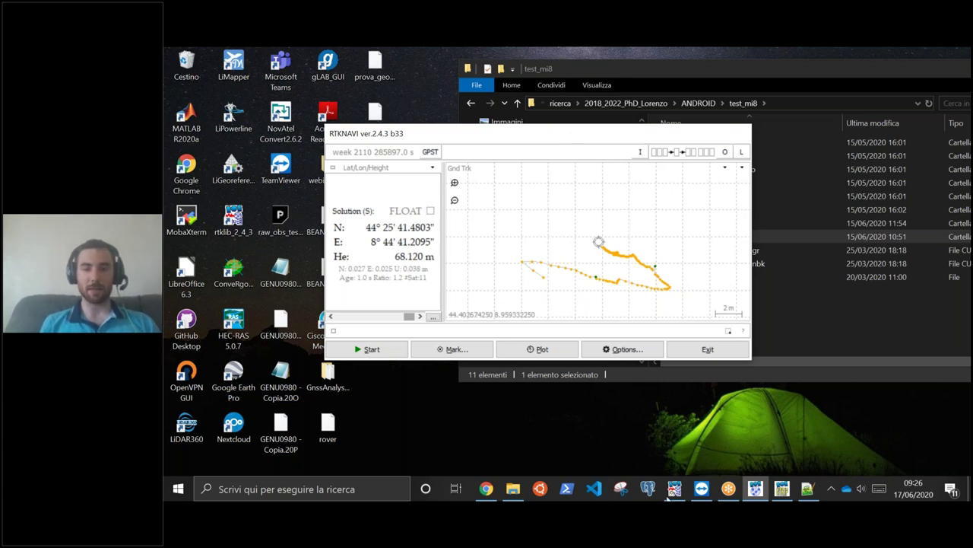
mouse_move(674, 491)
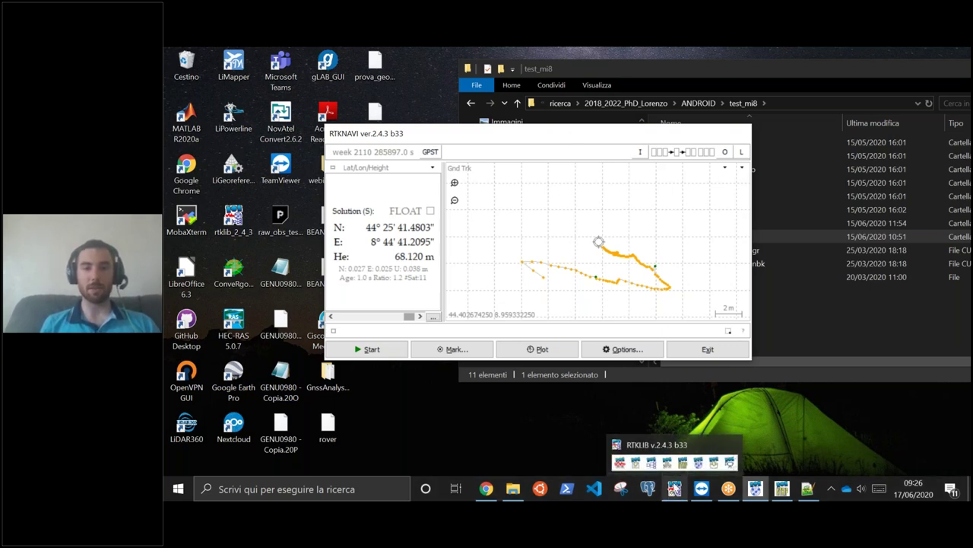
click(674, 493)
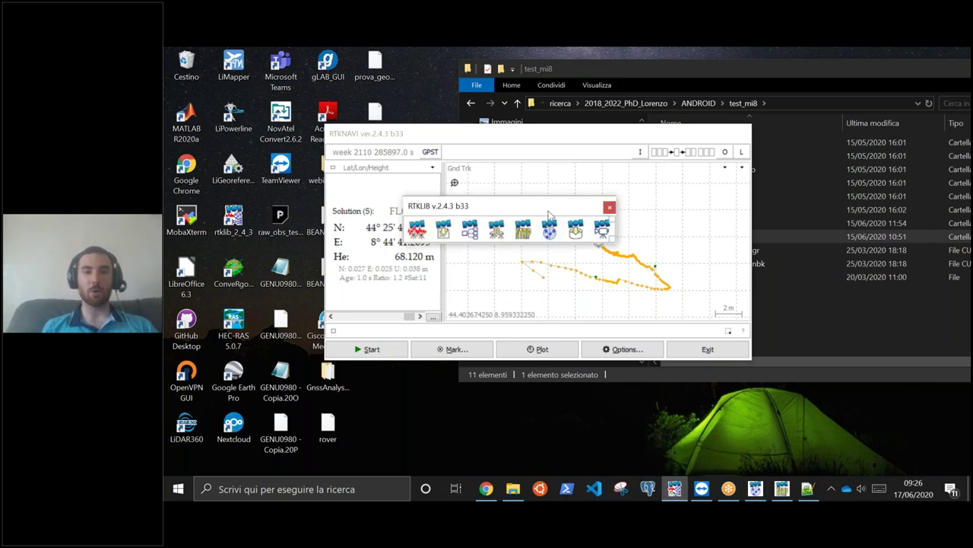
drag(540, 215, 557, 215)
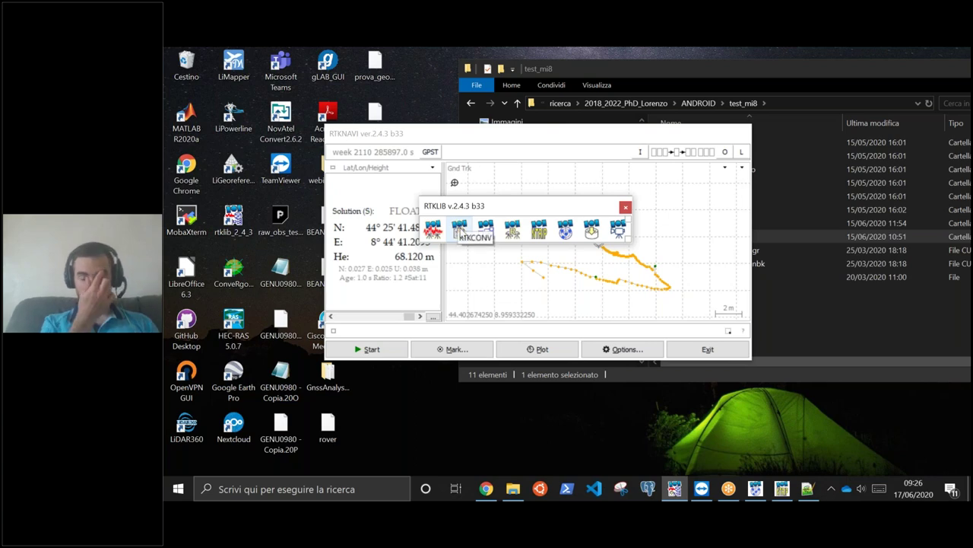
click(460, 229)
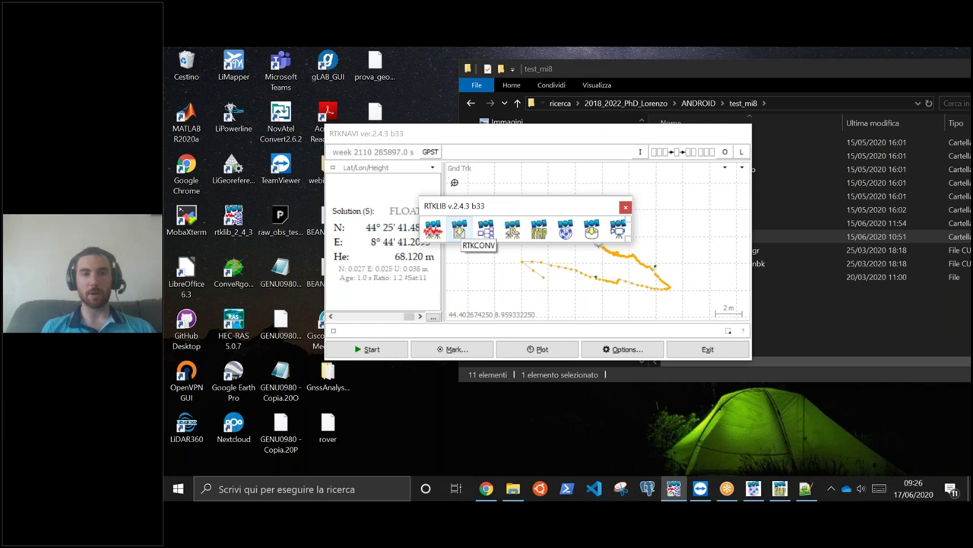
Load the rover_geobrake file from the desktop as the raw receiver input for the RINEX conversion
click(699, 194)
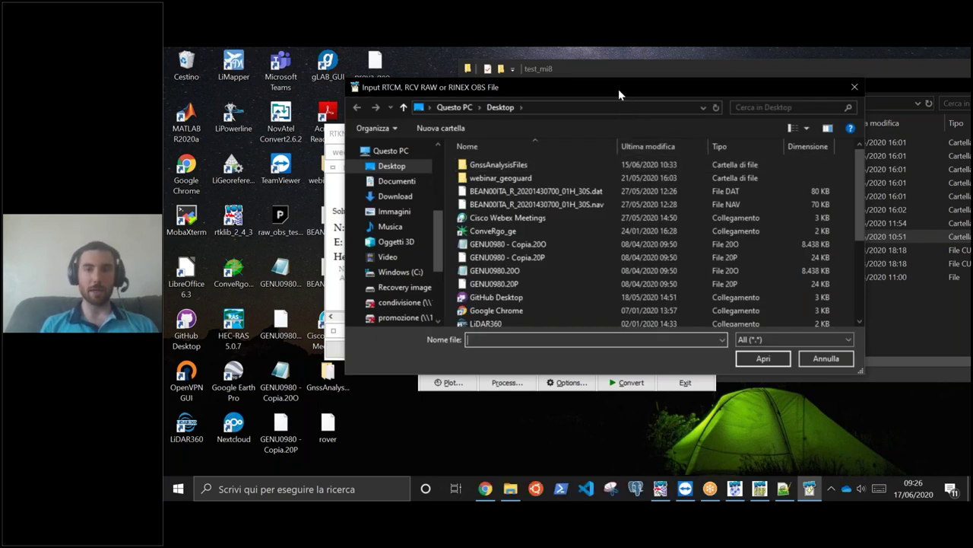
drag(614, 89, 596, 93)
scroll(537, 218, down, 3)
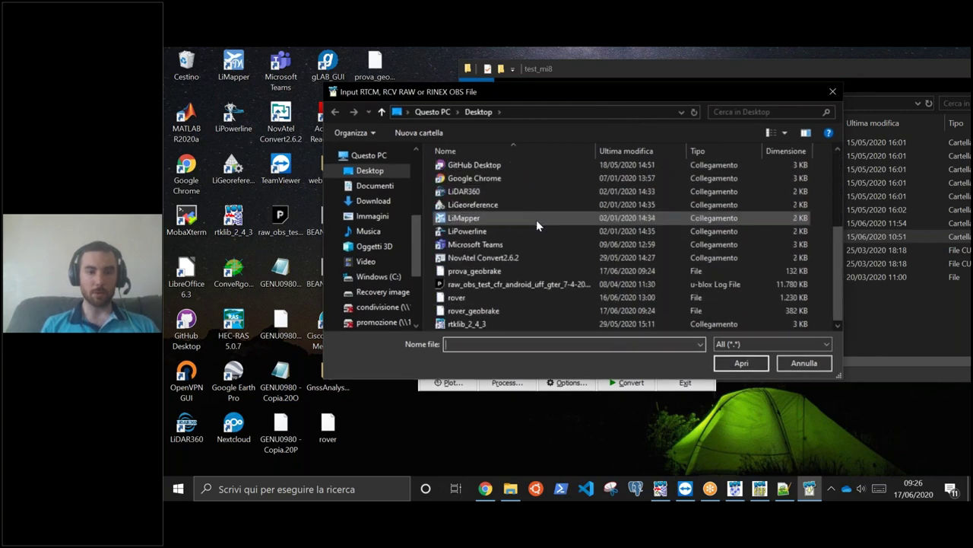
click(503, 307)
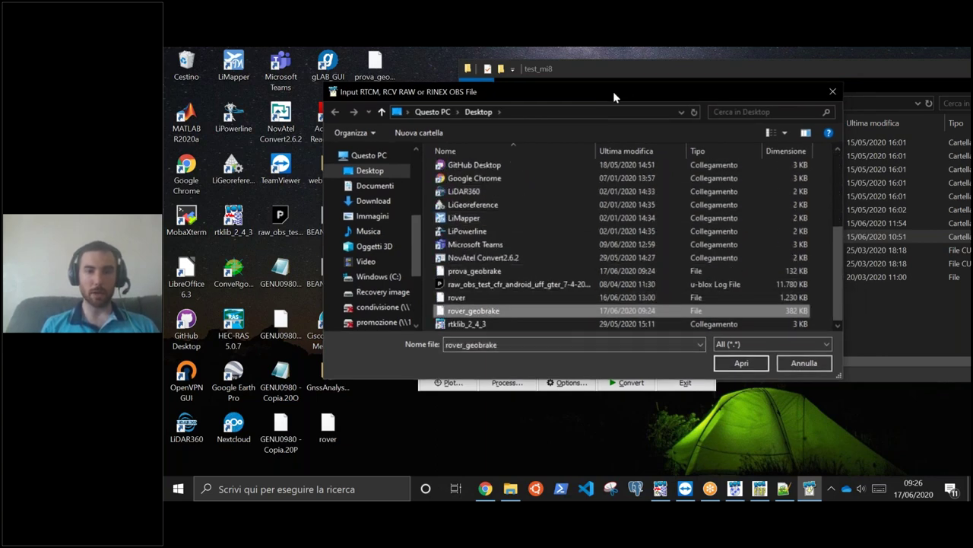
drag(603, 90, 485, 81)
click(624, 355)
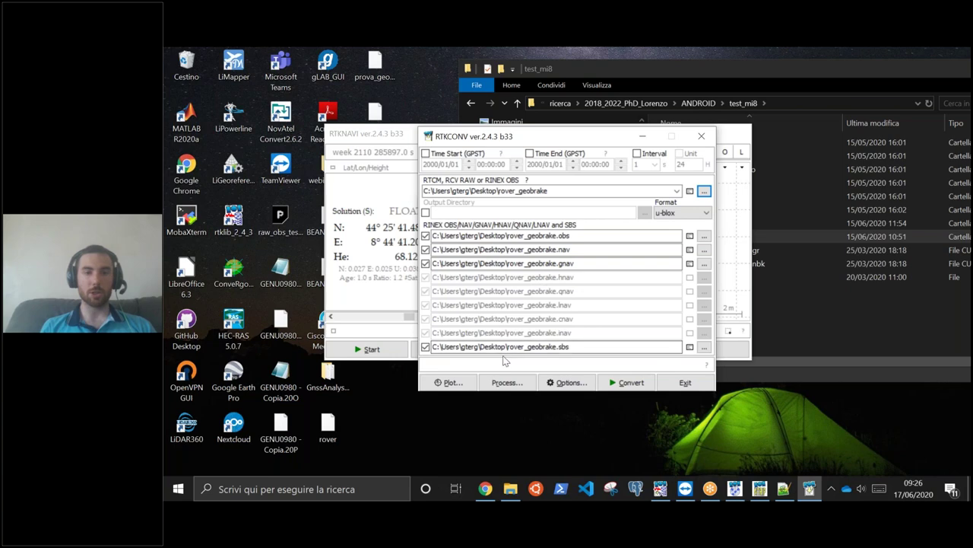
Exclude the SBS file from the outputs and convert the raw rover_geobrake log to RINEX obs, nav and gnav files
click(425, 347)
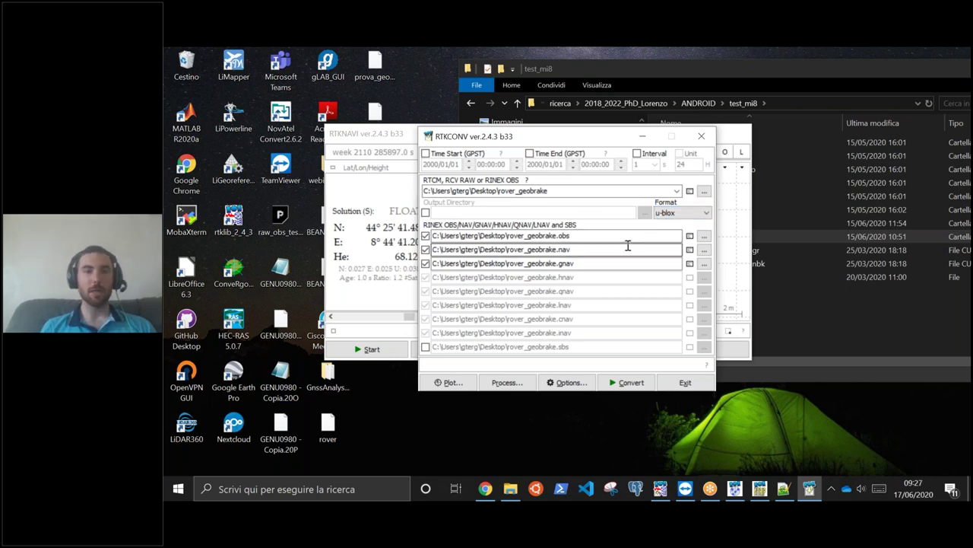
click(576, 249)
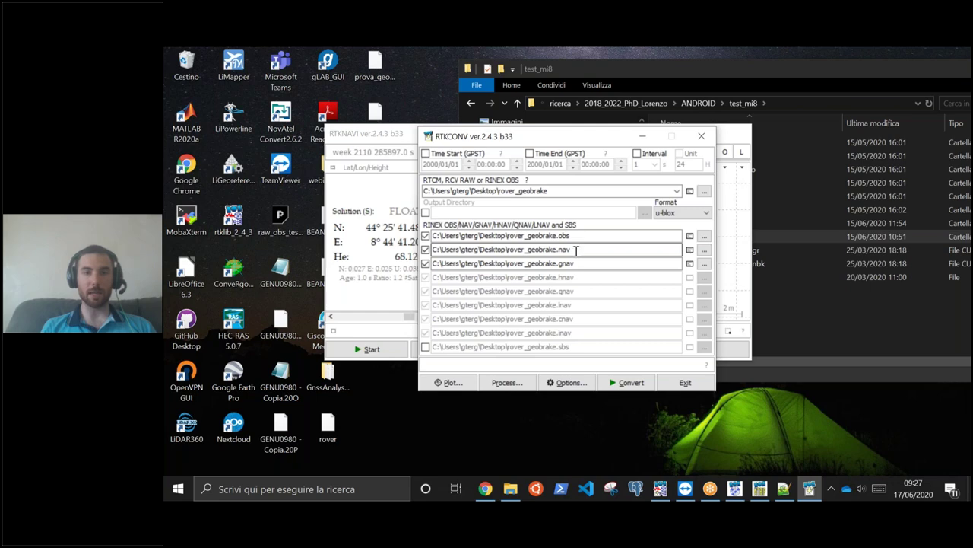
click(576, 262)
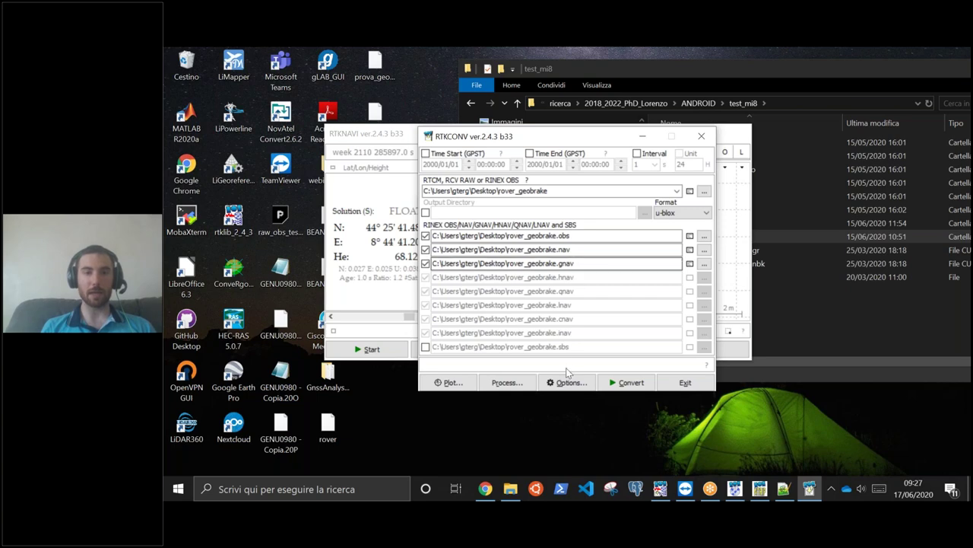
click(613, 383)
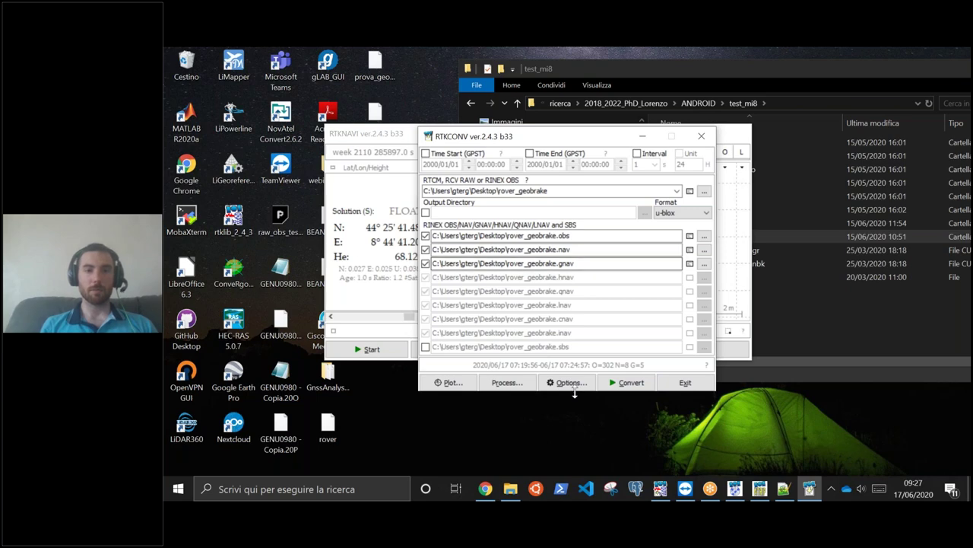
Open the desktop file rover_geobrake.obs in Notepad++, examine its header and observation epochs, then close the file and minimize the editor
click(411, 136)
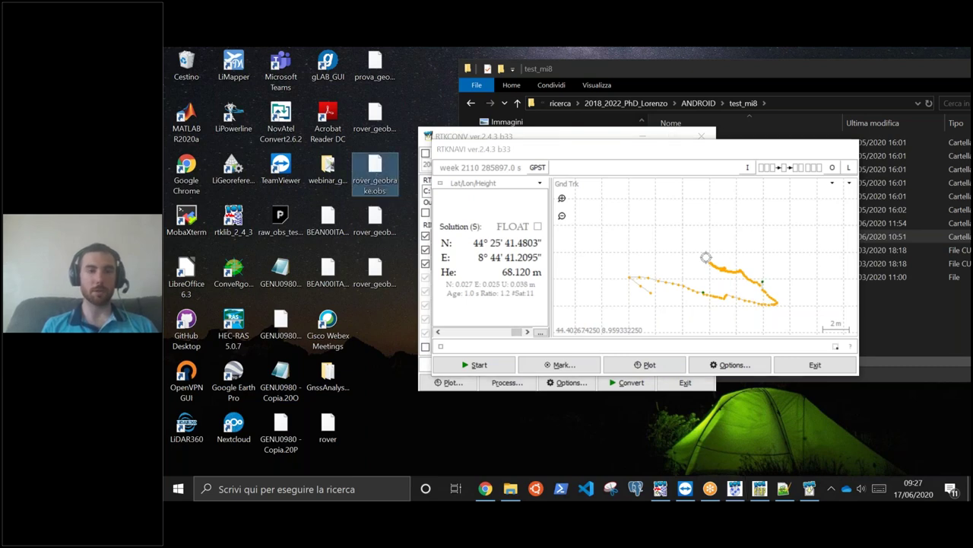
right_click(375, 175)
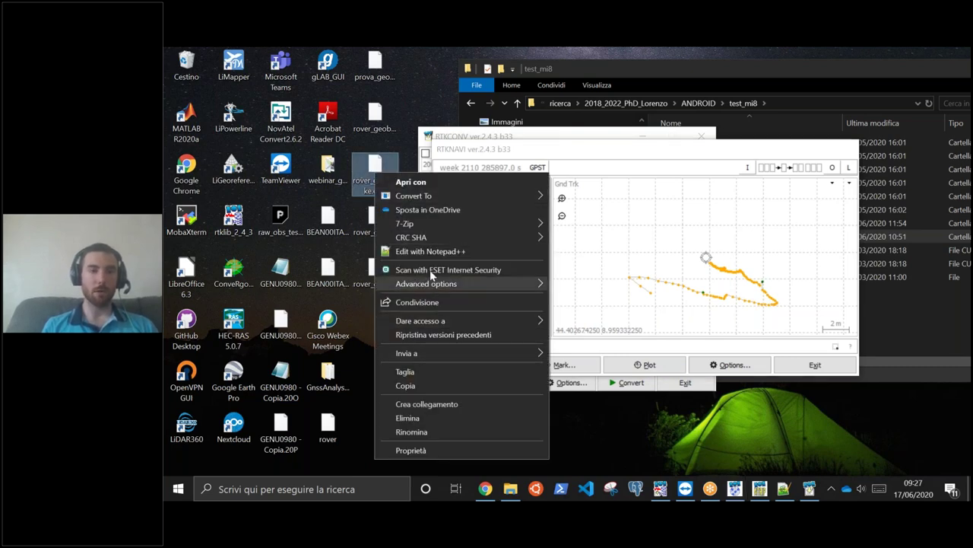
key(Escape)
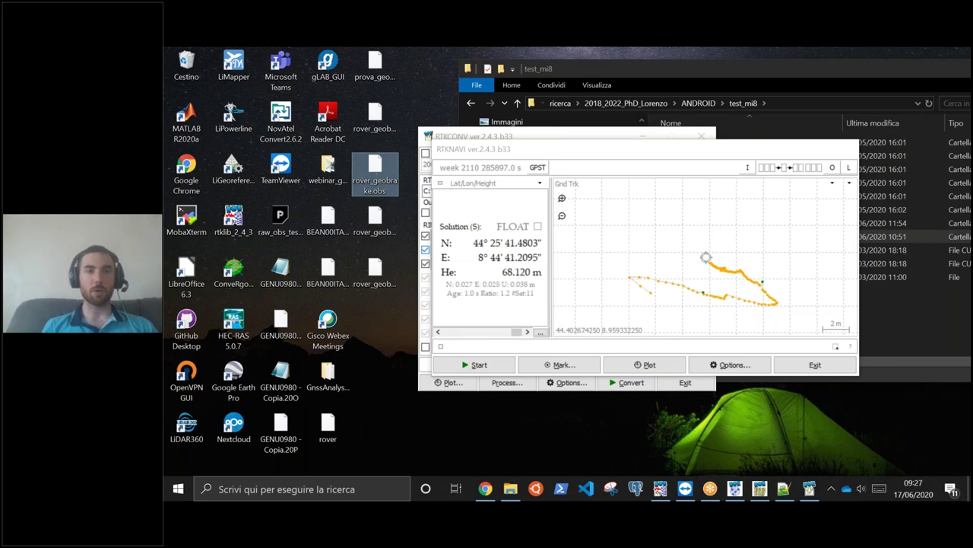
key(Return)
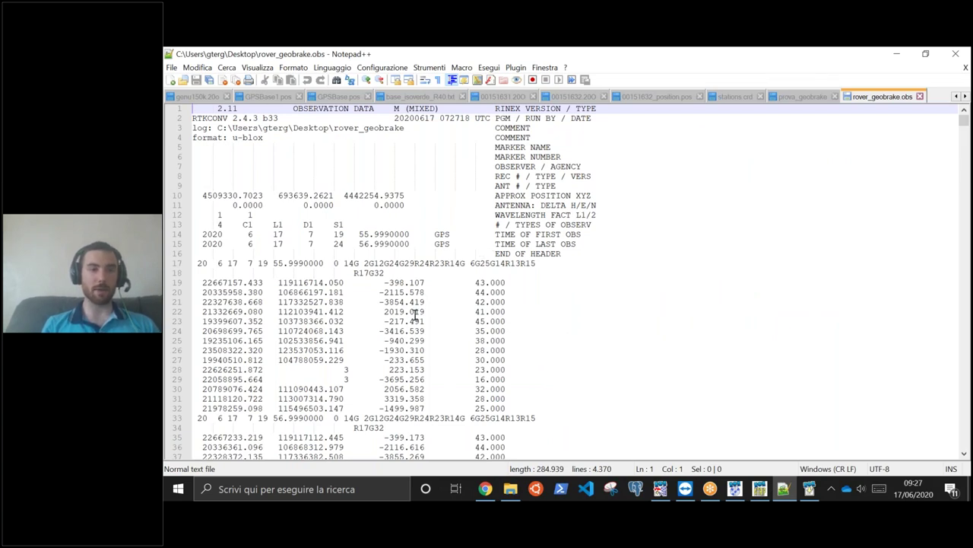
scroll(416, 315, down, 9)
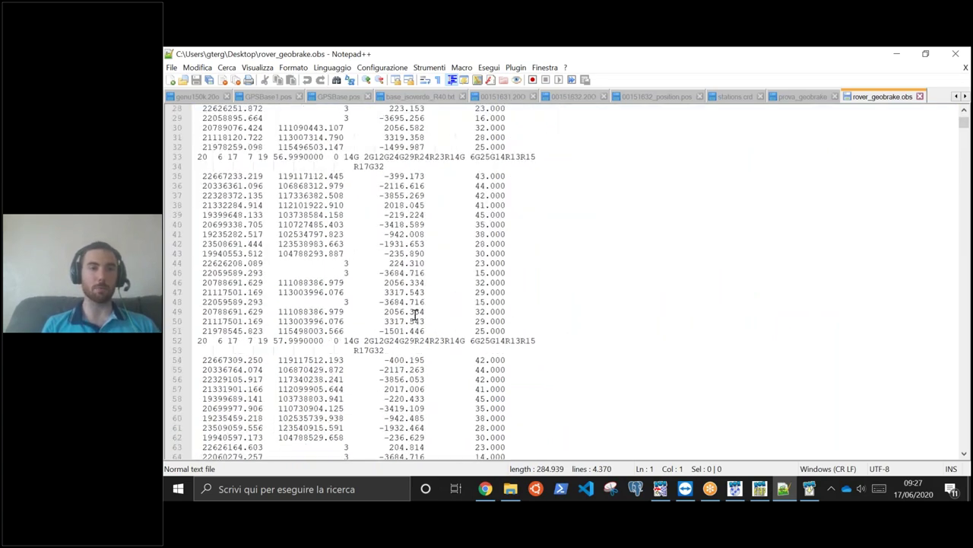
scroll(232, 251, up, 8)
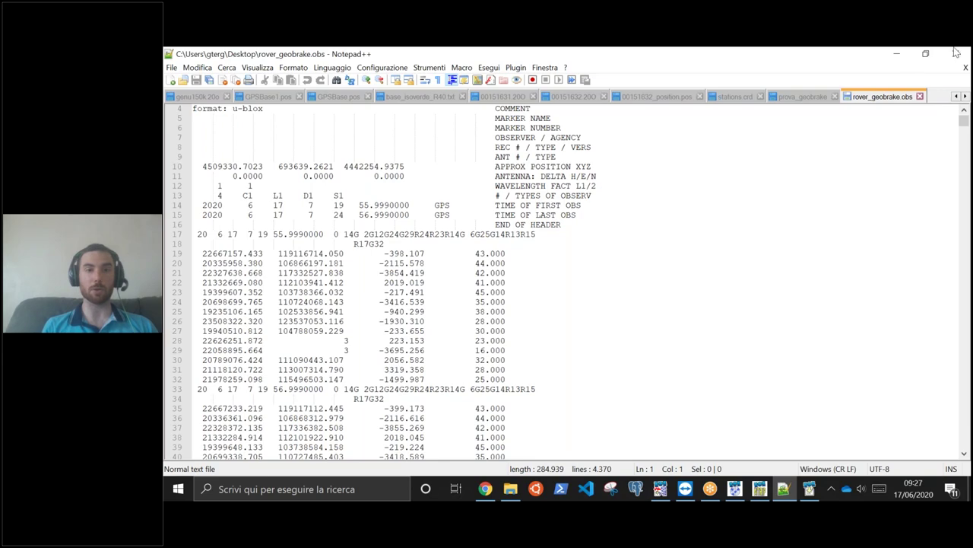
click(920, 97)
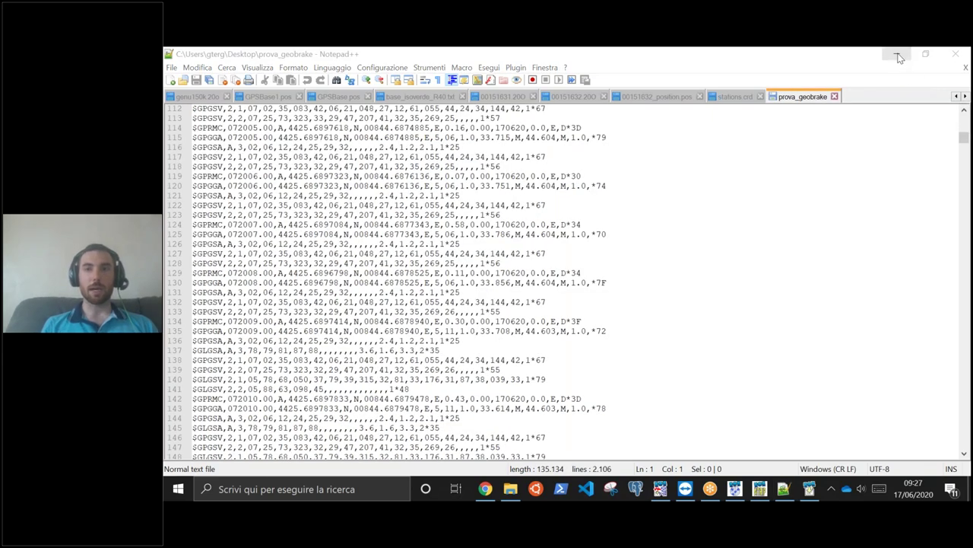
click(898, 57)
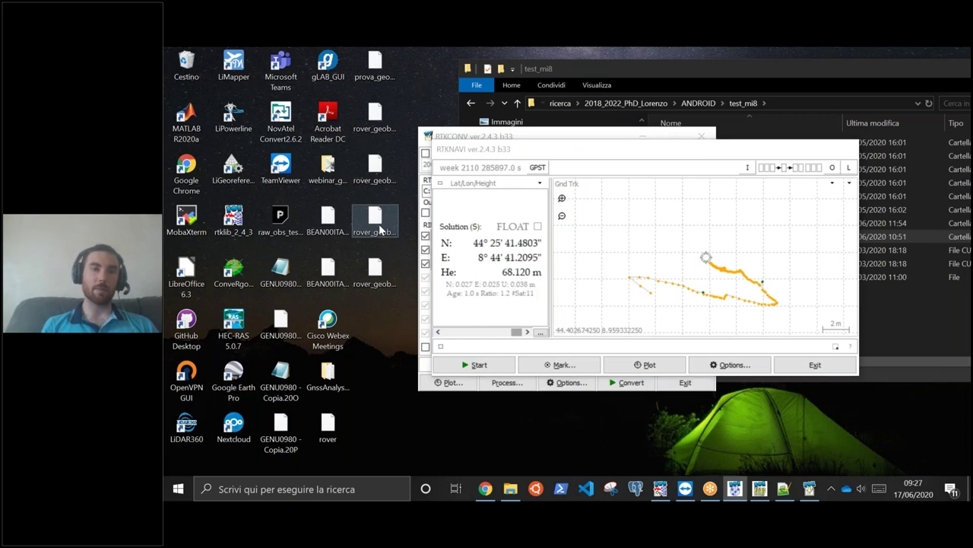
Open the desktop file rover_geobrake.nav in Notepad++, examine its GPS navigation data, then close the file and minimize the editor
click(379, 230)
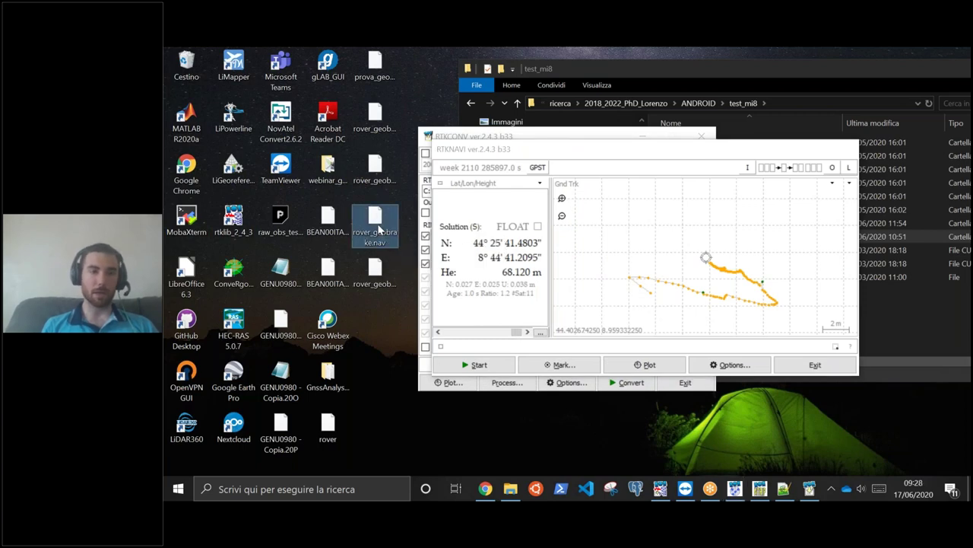
right_click(379, 229)
key(Escape)
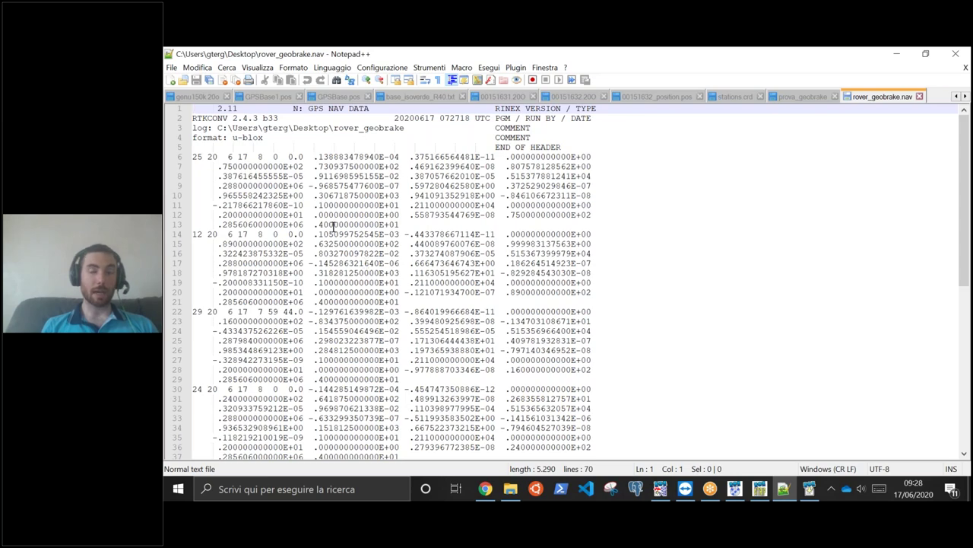
click(920, 97)
click(898, 54)
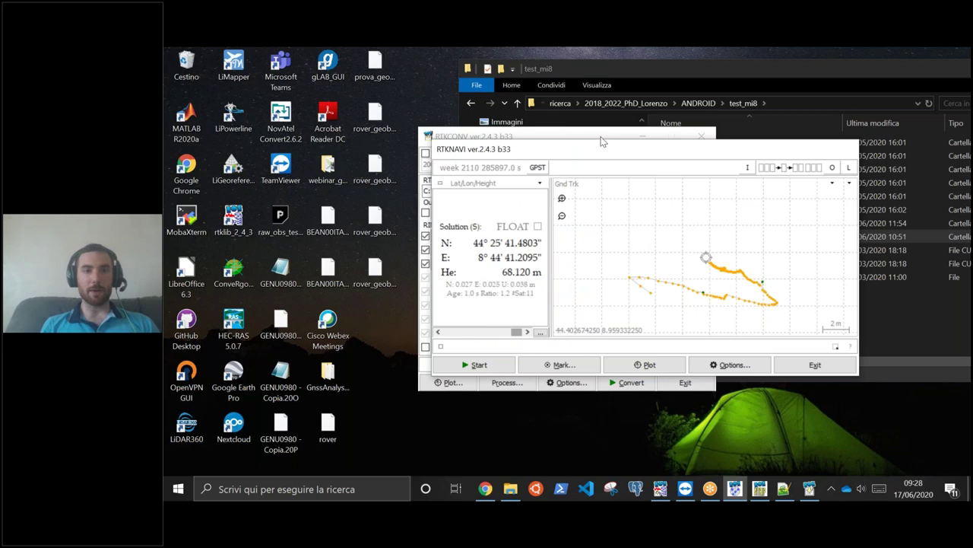
Bring up the RTKLIB launcher and arrange it below the RTKCONV window, with the RTKNAVI window moved clear above it
drag(597, 155, 495, 110)
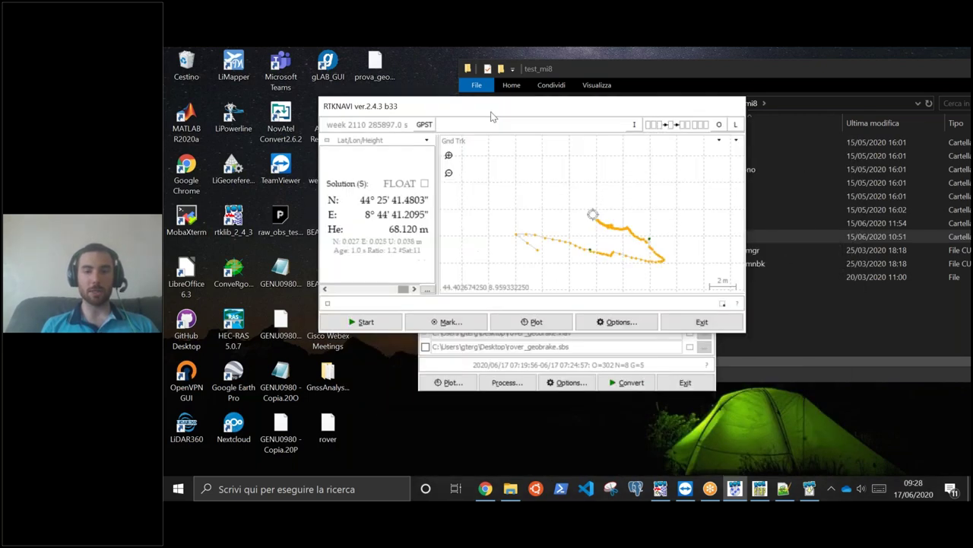
click(660, 488)
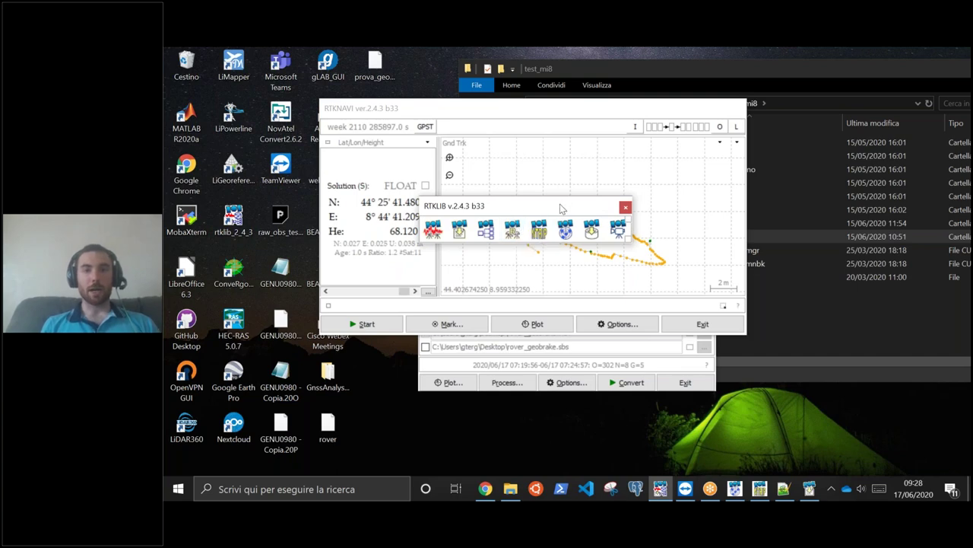
drag(562, 207, 564, 425)
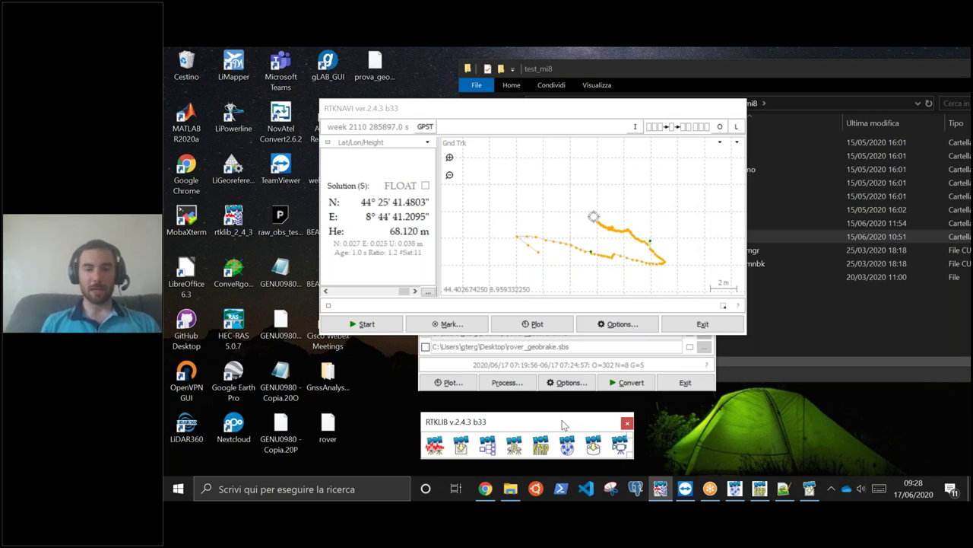
drag(563, 425, 562, 422)
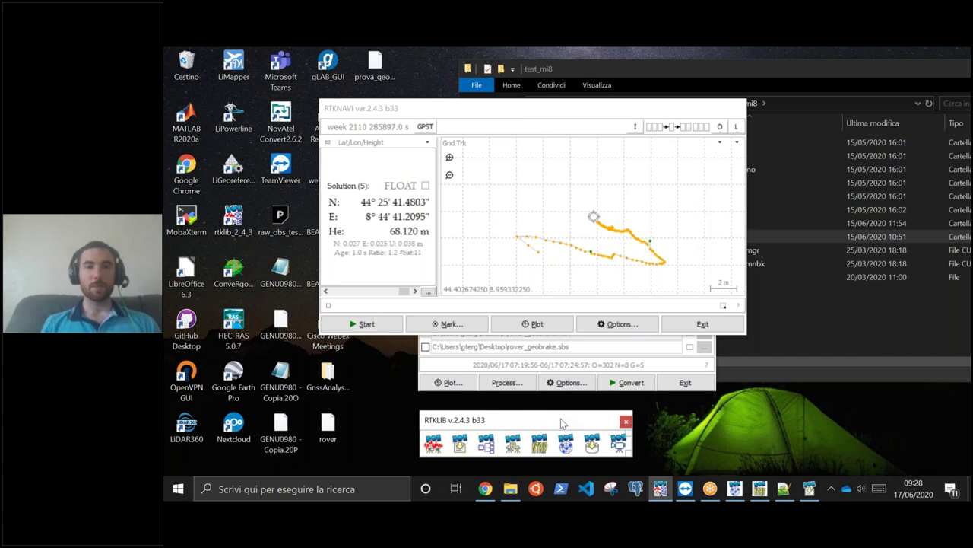
click(546, 102)
drag(551, 114, 520, 116)
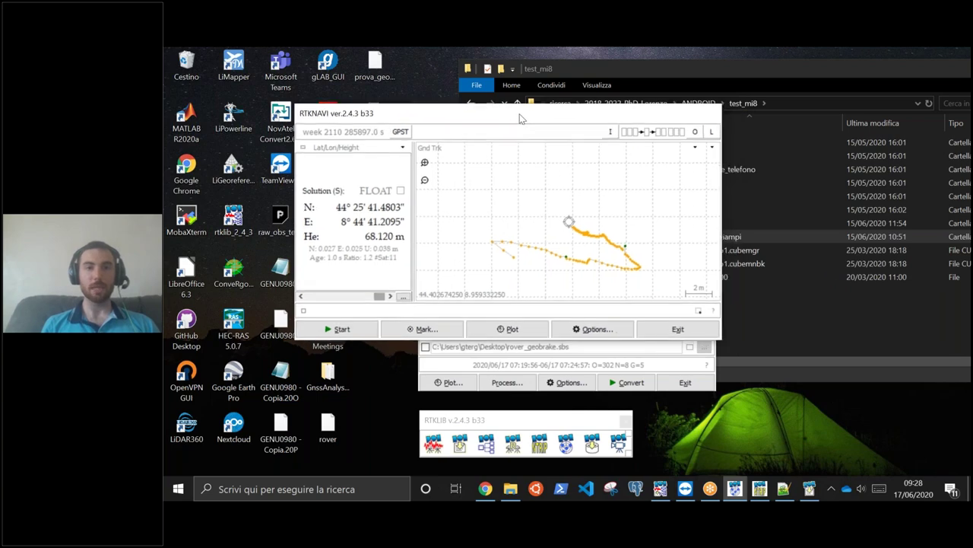